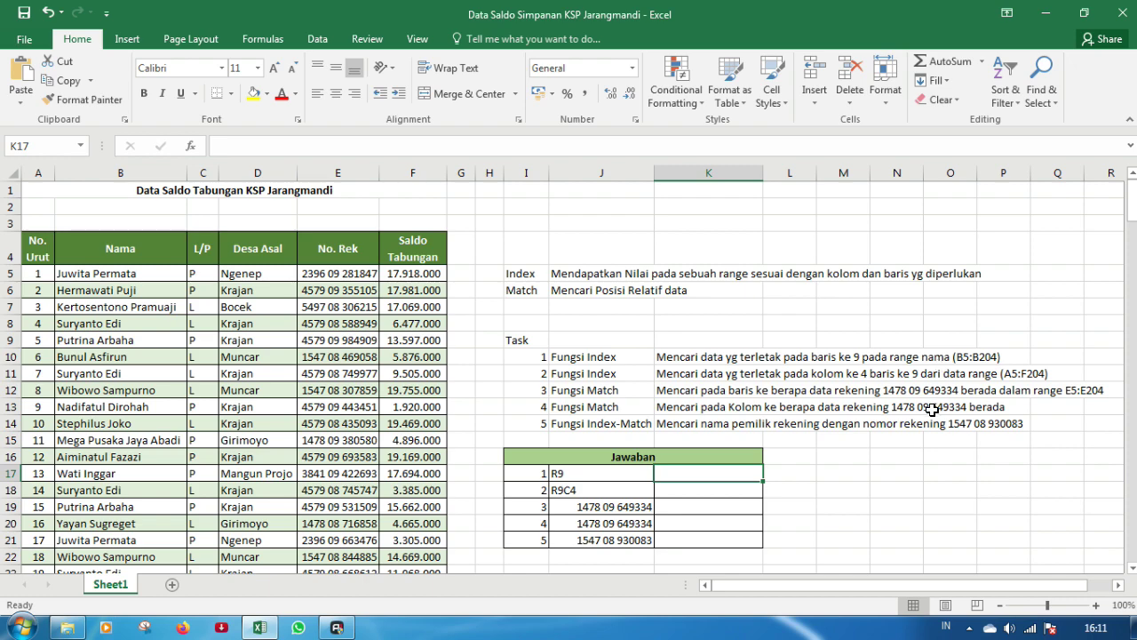
- Enter =INDEX(B5:B204;9) in K17 to return the ninth member's name
text(=ind)
key(Tab)
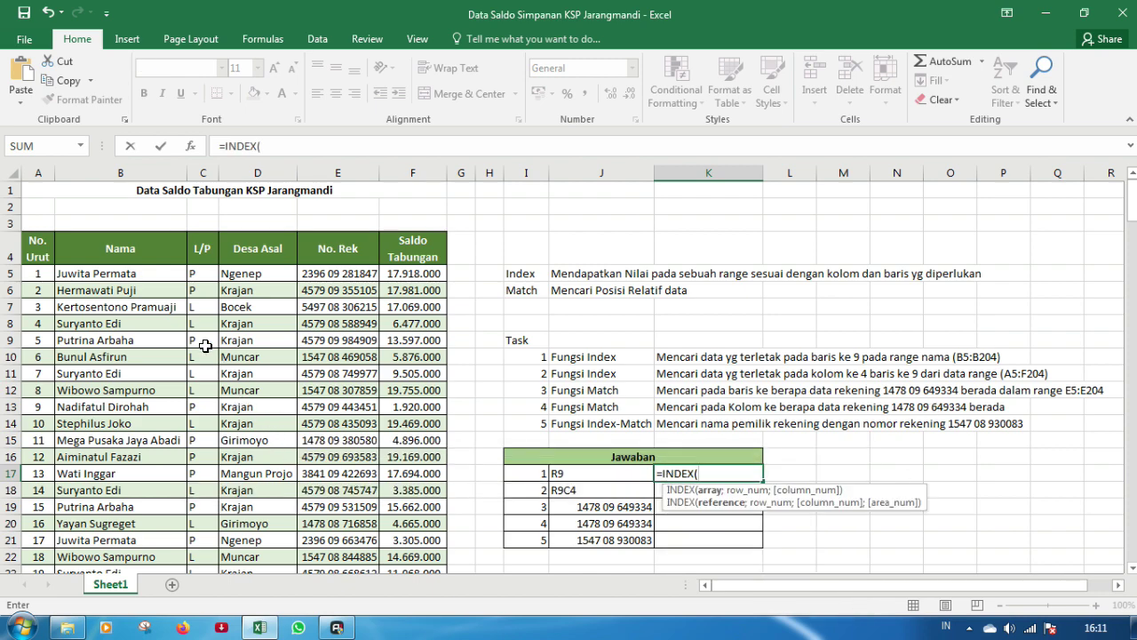
click(145, 274)
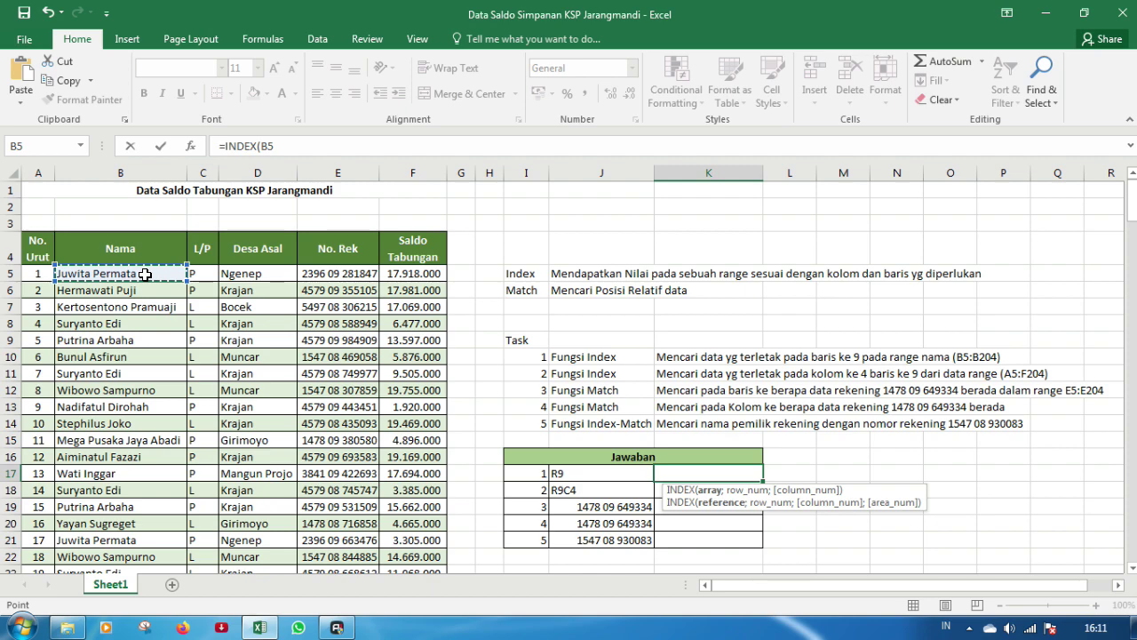
key(ctrl+shift+Down)
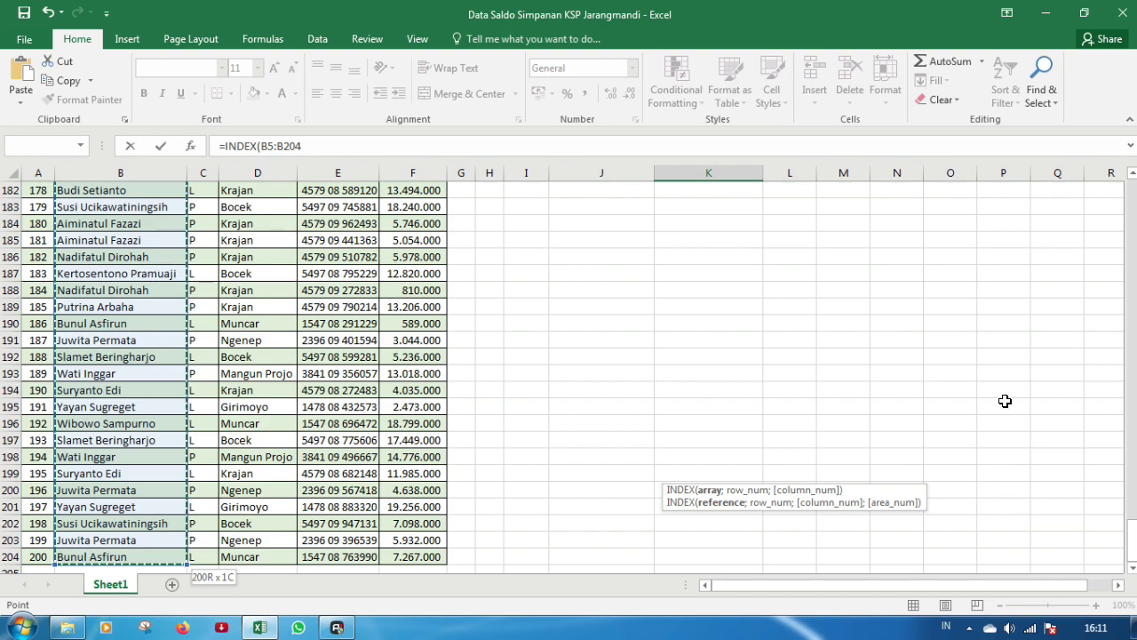
drag(1131, 542, 1130, 7)
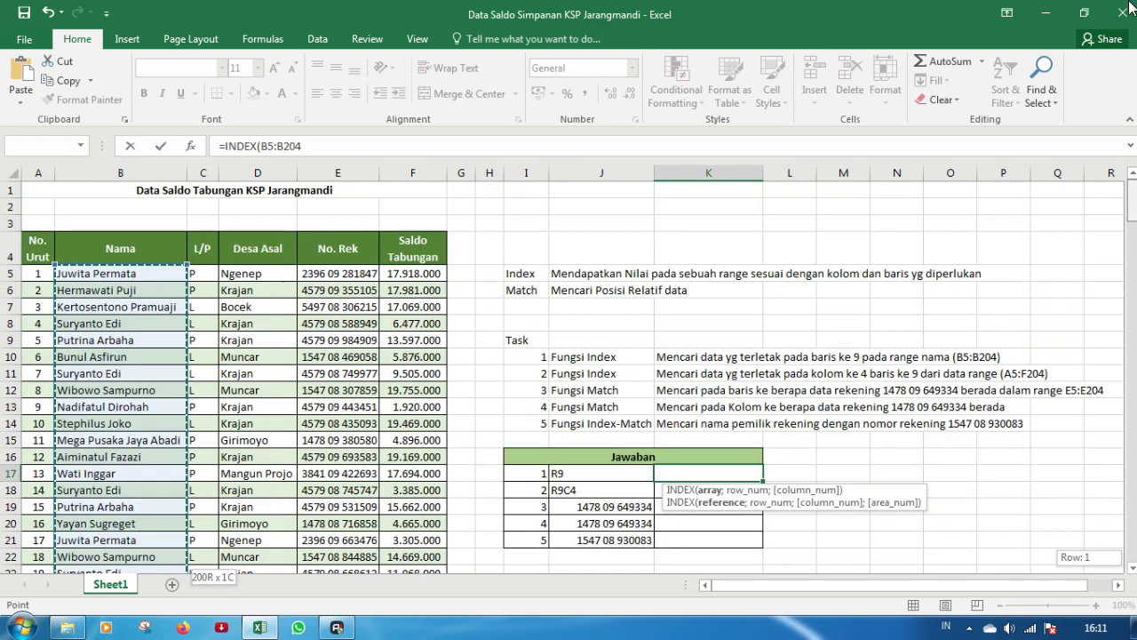
text(;)
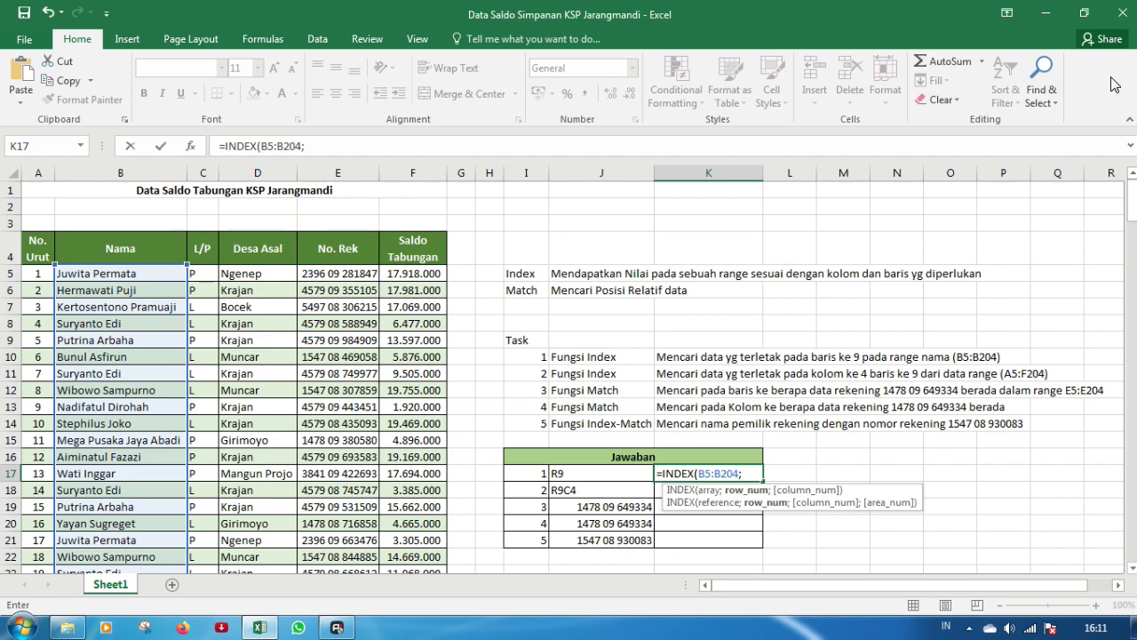
text(9)
text())
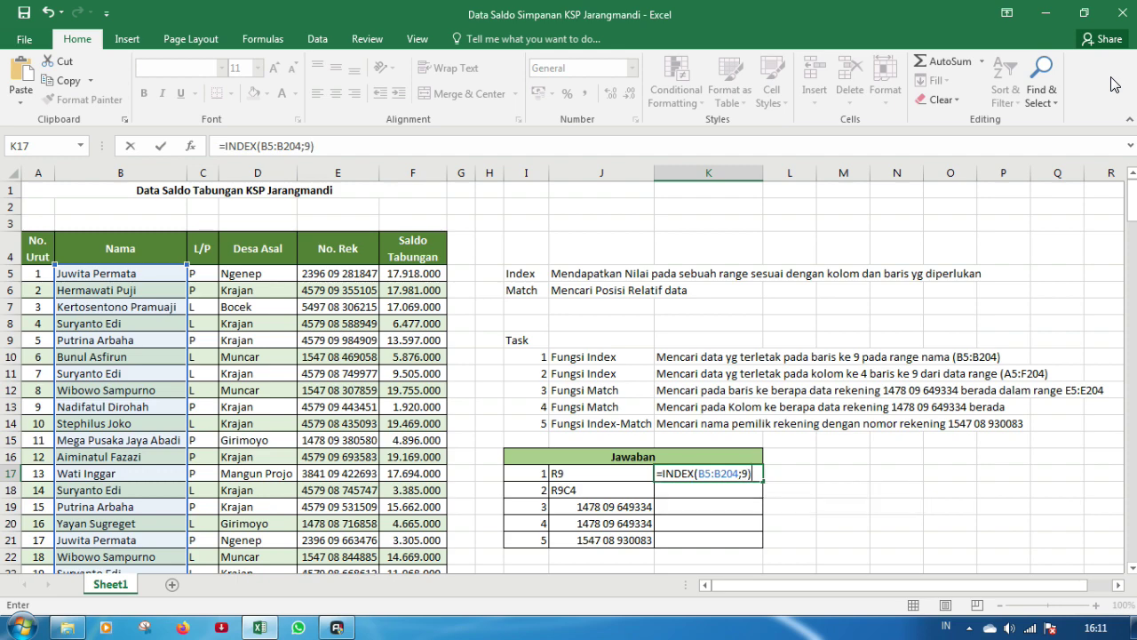
key(Return)
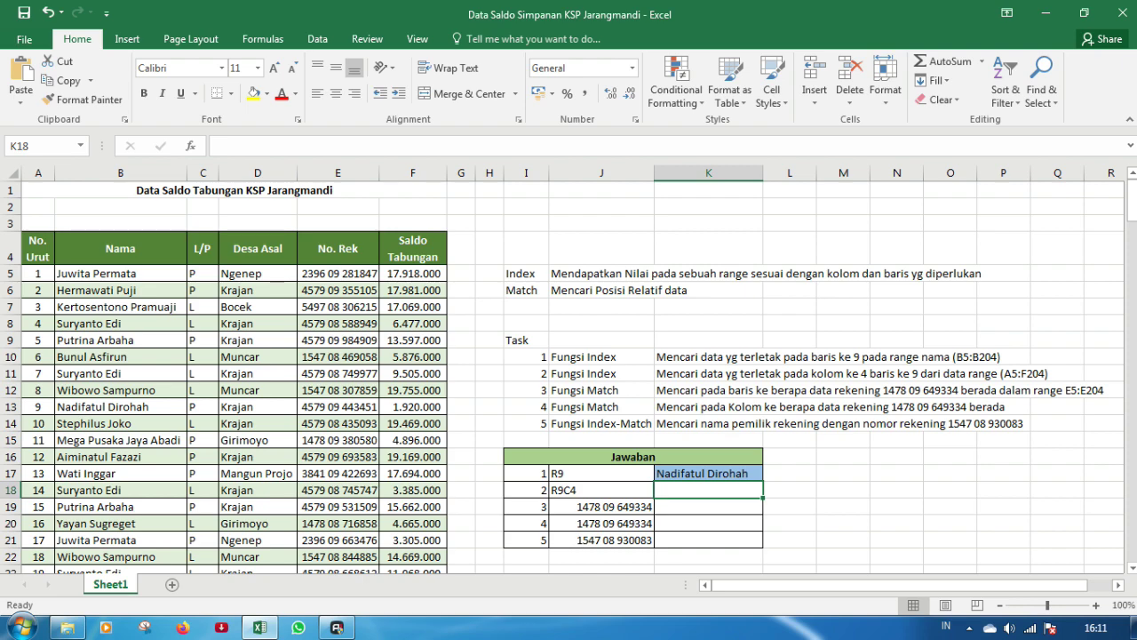
- Verify the ninth name in B13, read task 2's wording in K11, and return to K18
click(107, 407)
click(715, 493)
click(712, 374)
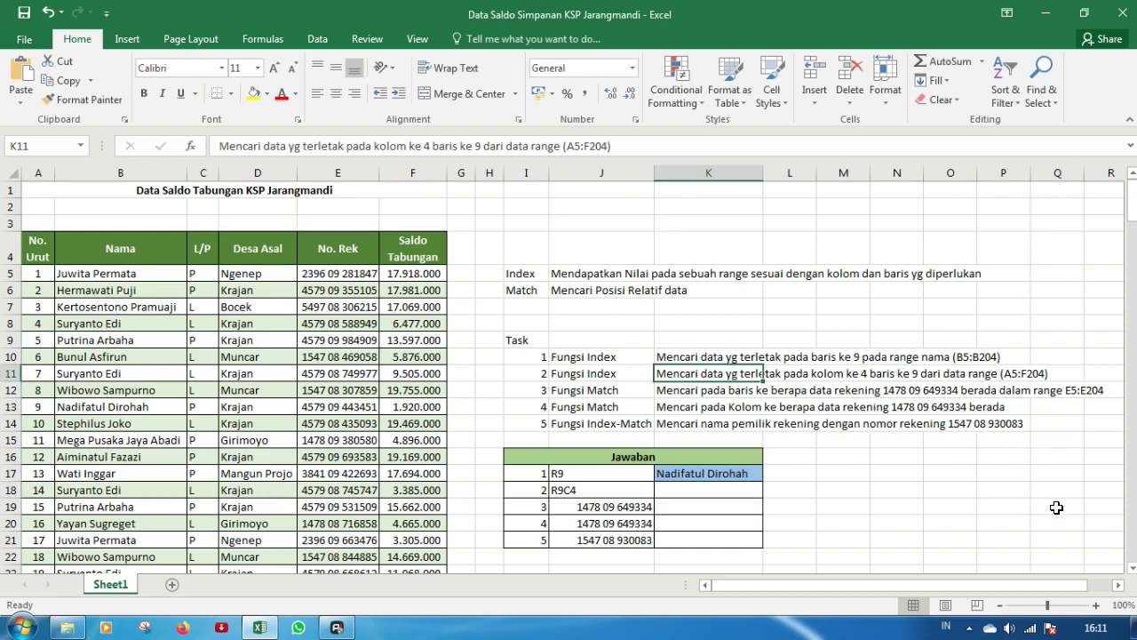
click(702, 494)
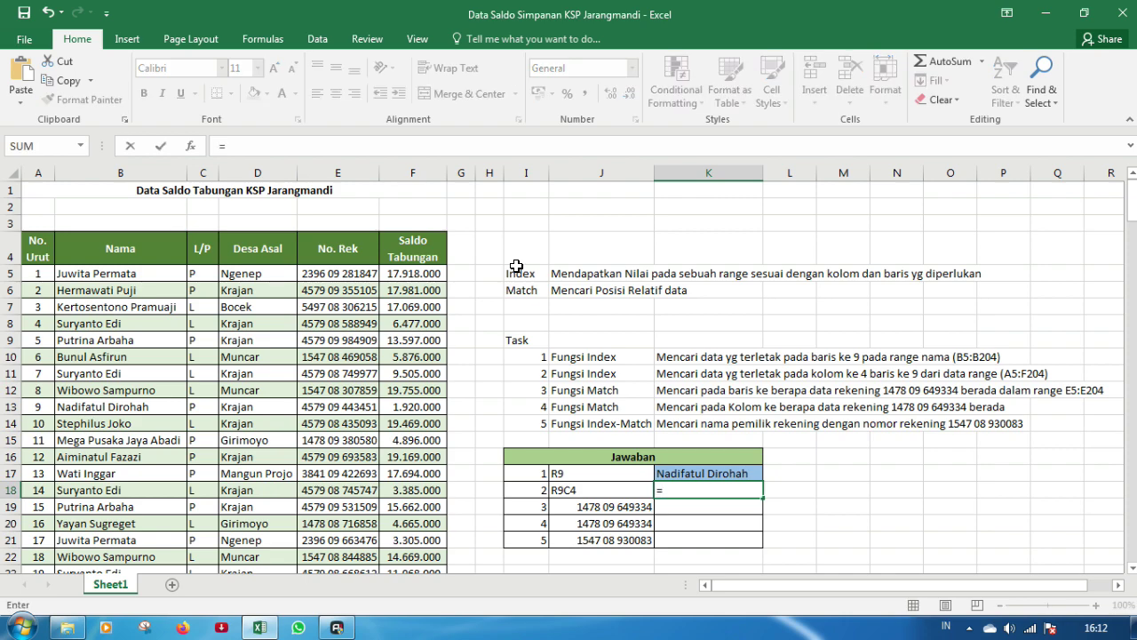
- Enter =INDEX(A5:F204;9;4) in K18 so it returns Krajan, then reselect K18 to review it
text(=ind)
key(Tab)
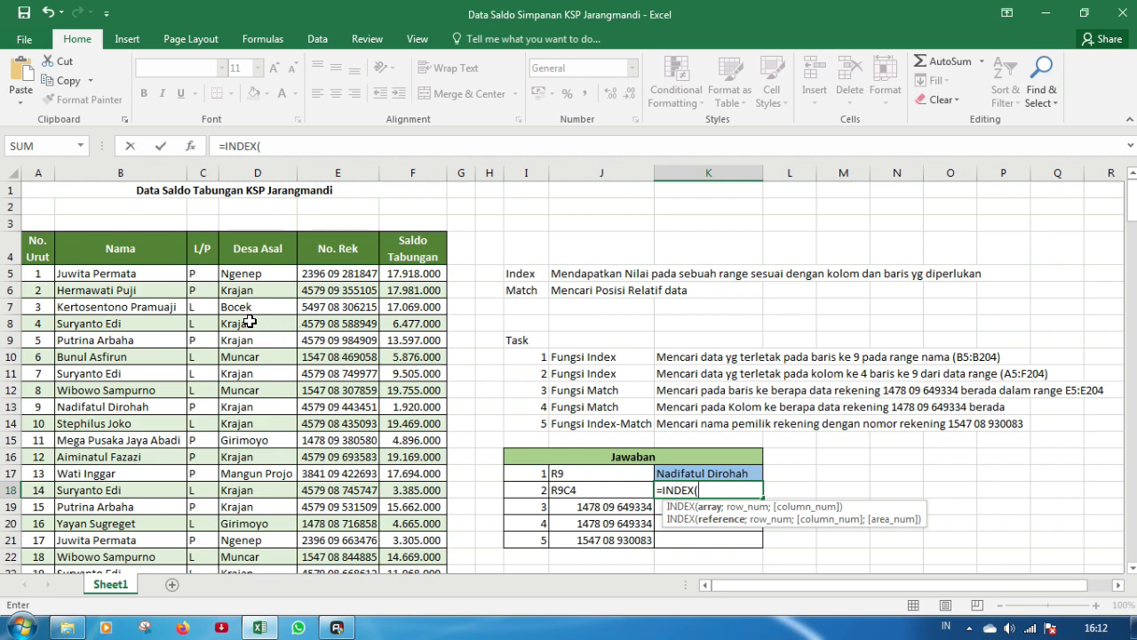
click(36, 276)
key(ctrl+shift+Right)
key(ctrl+shift+Down)
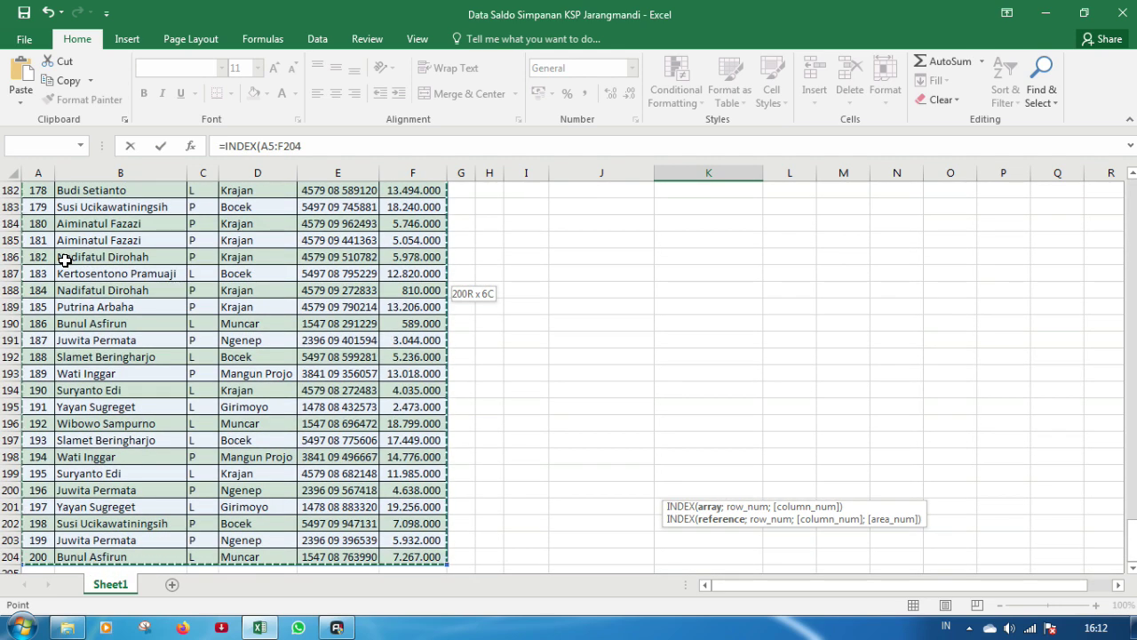
text(;)
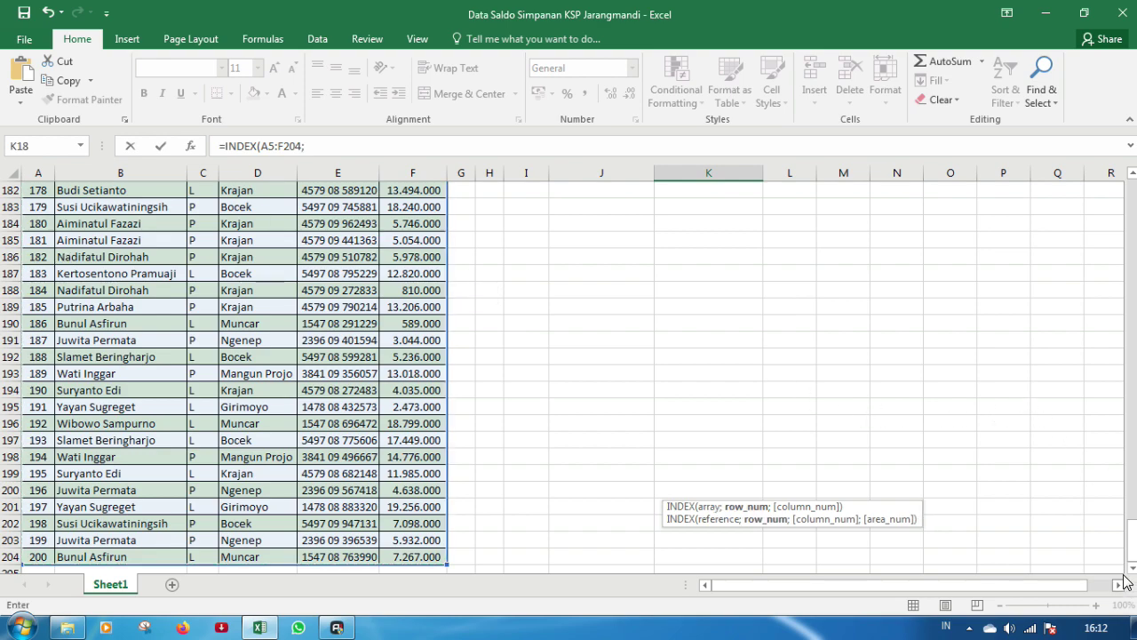
drag(1131, 543, 1130, 183)
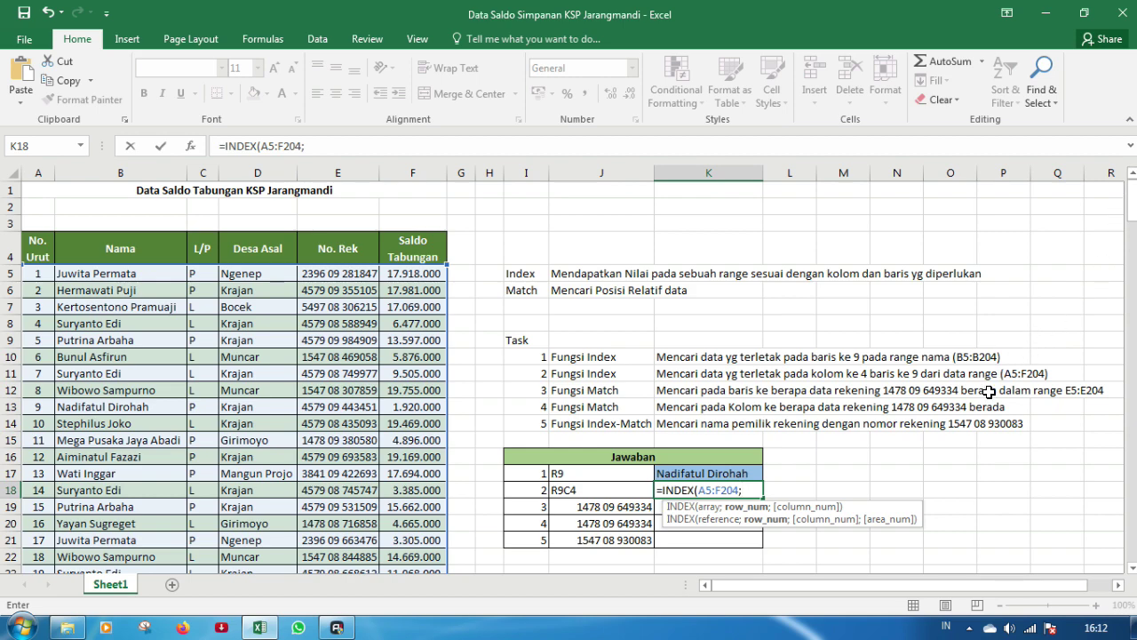
text(9)
text(;)
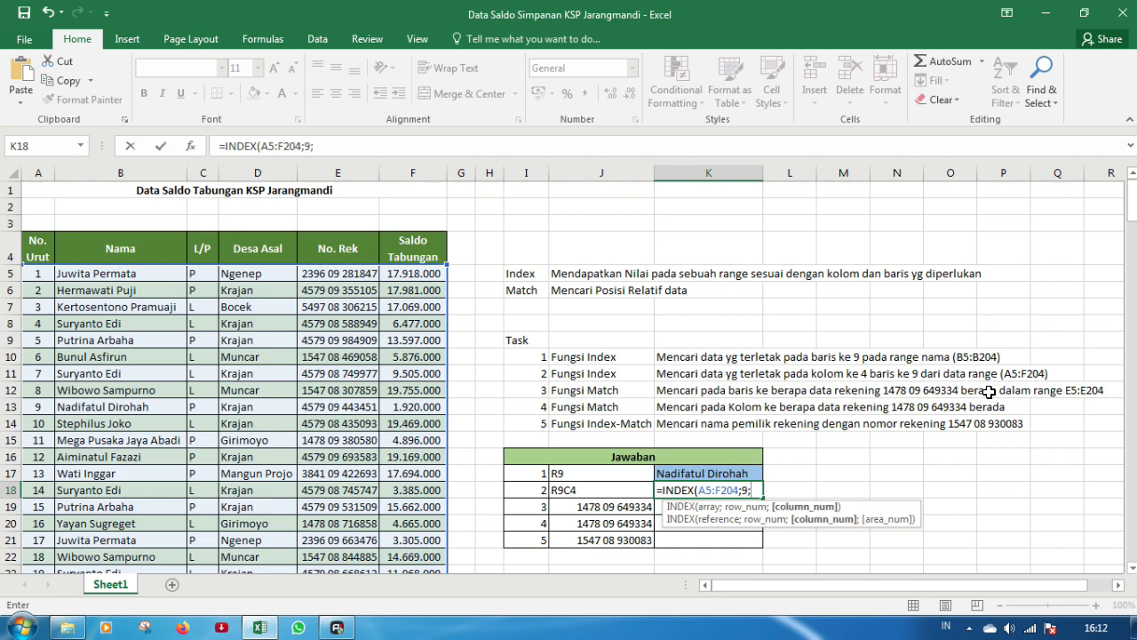
text(4)
text())
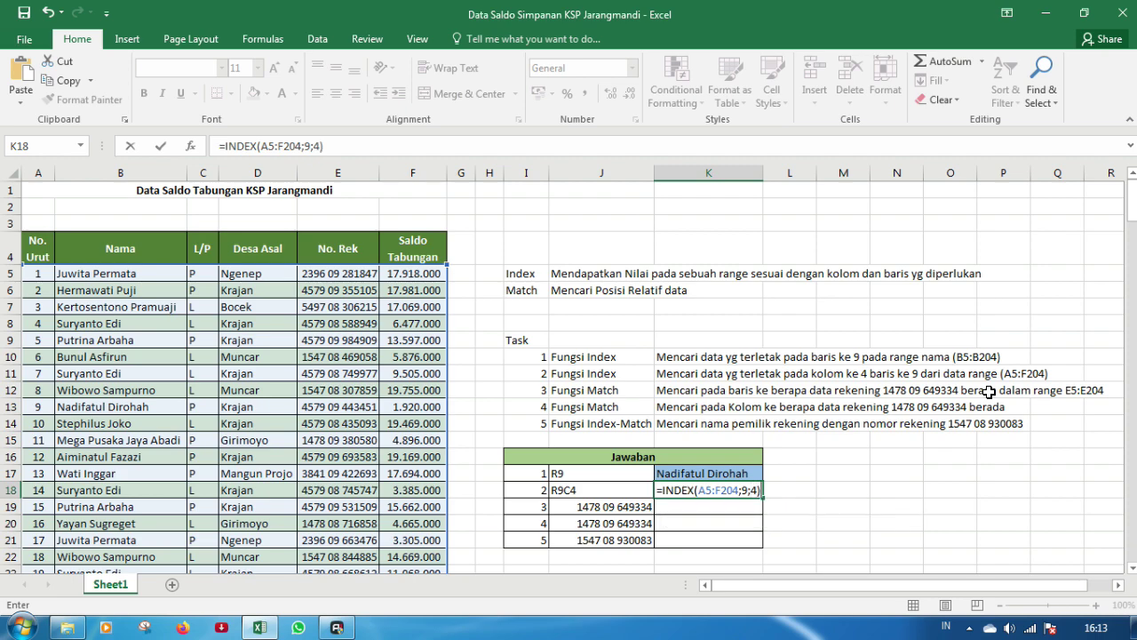
key(Return)
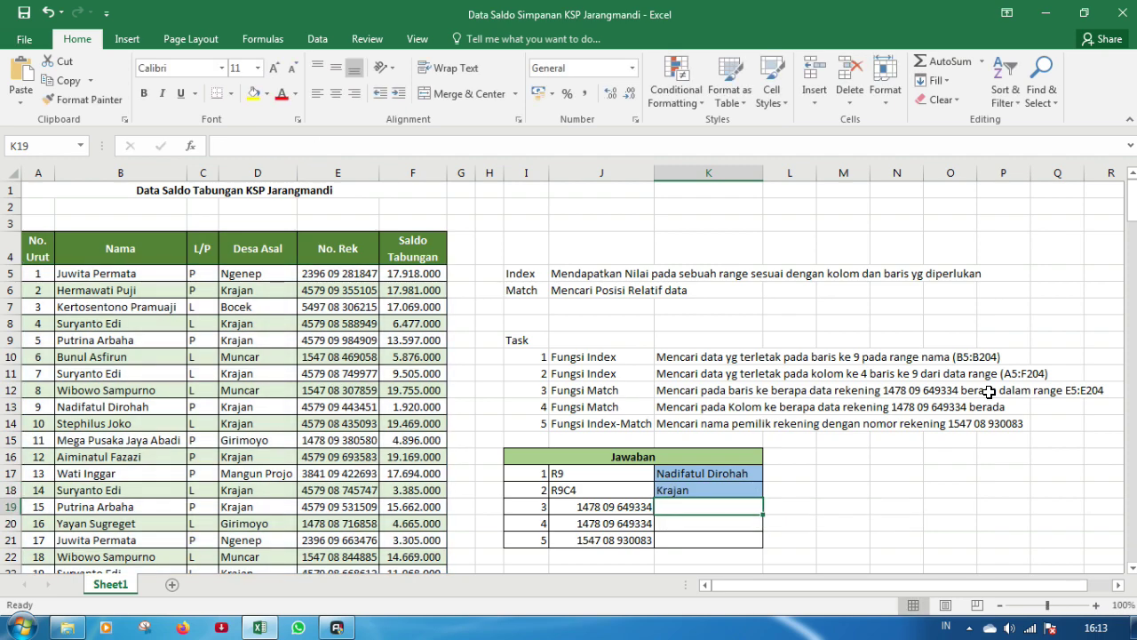
key(Up)
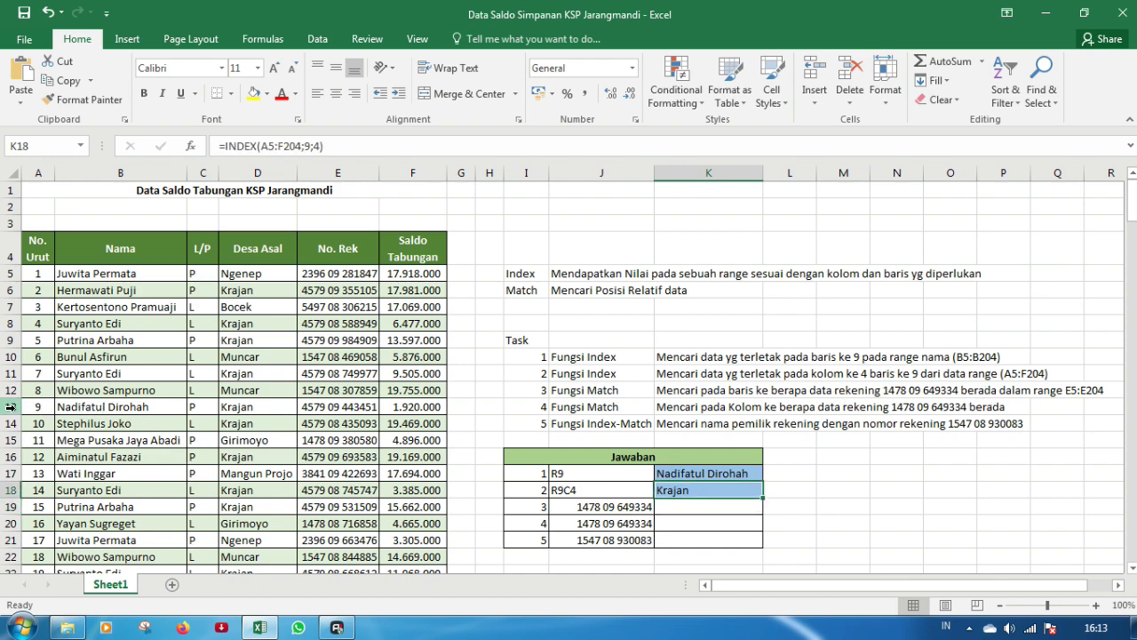
- Confirm Krajan sits in D13 at row 13, column D, then select answer cell K19
click(11, 407)
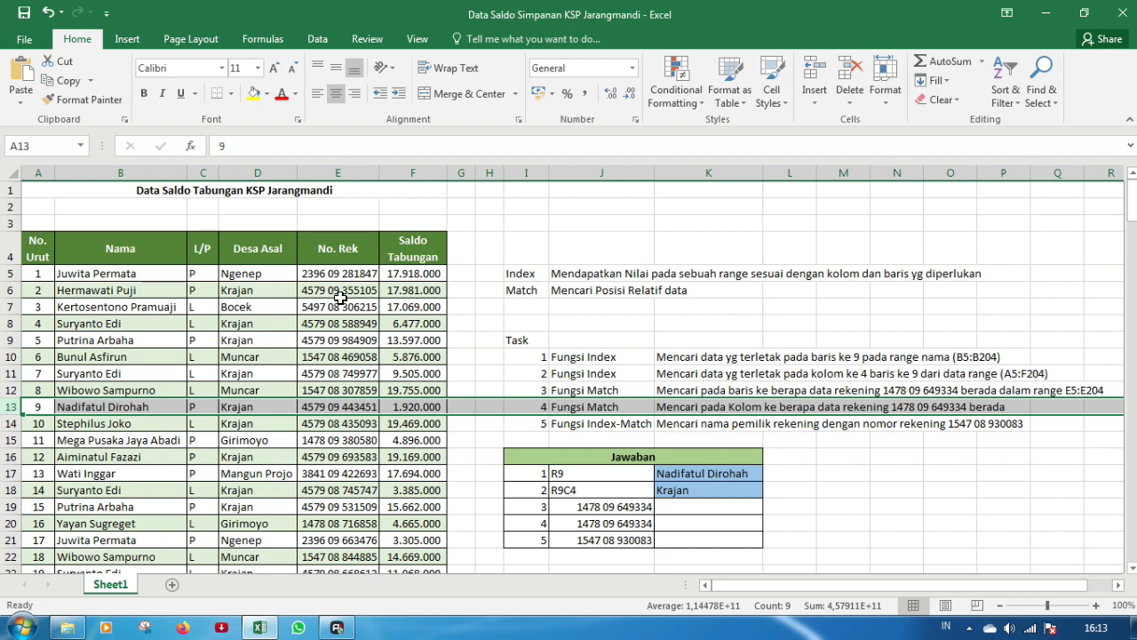
click(264, 170)
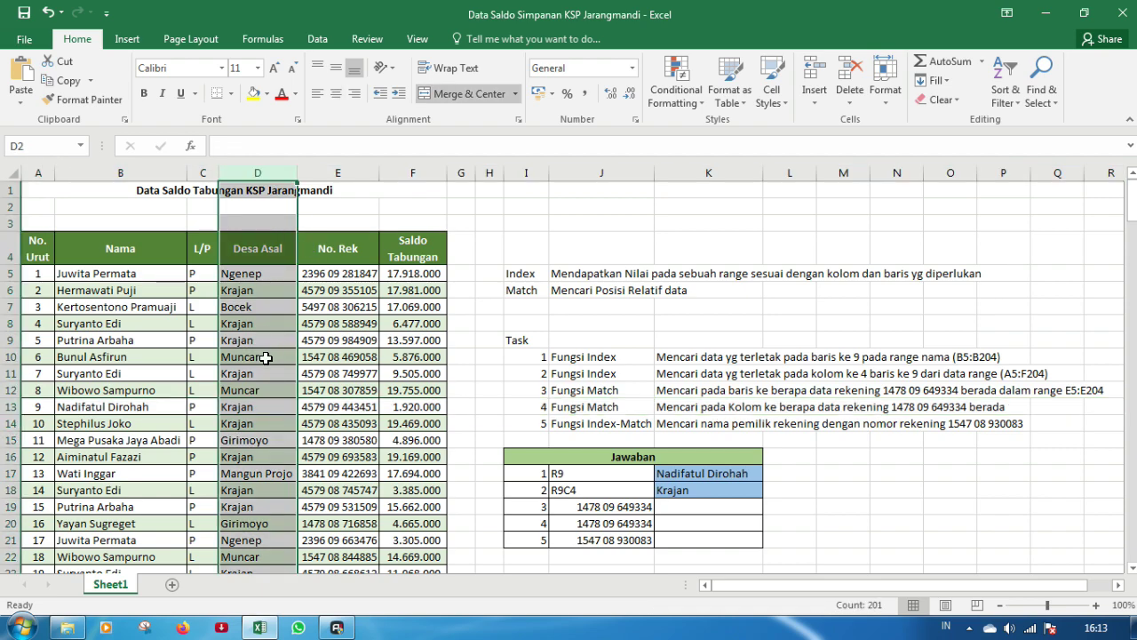
click(263, 406)
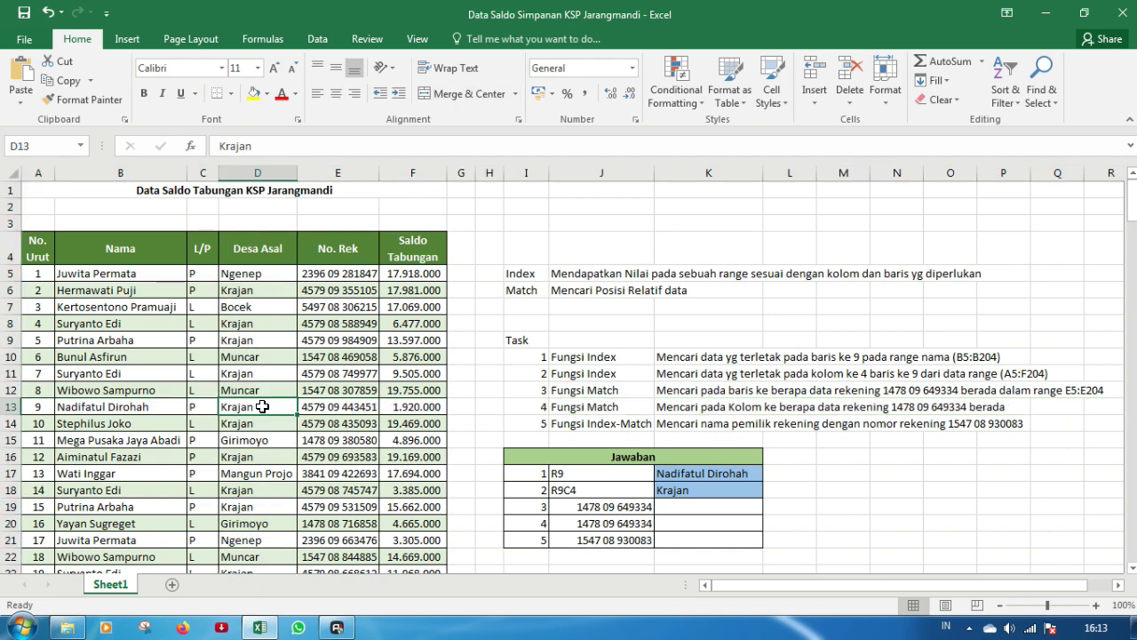
click(695, 505)
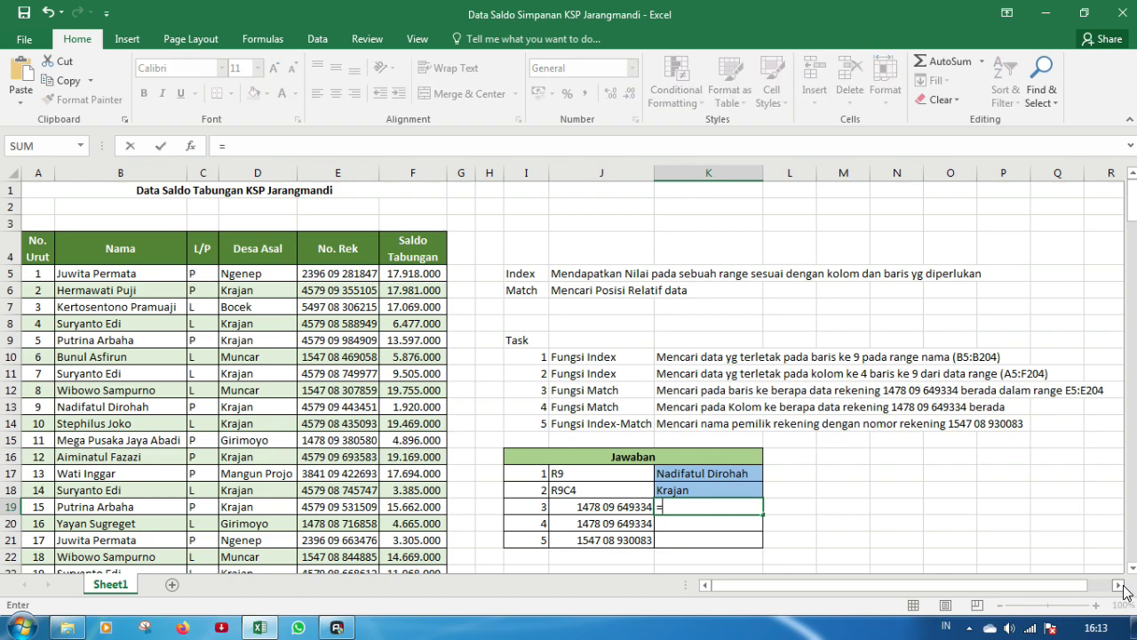
- Start a MATCH in K19 looking up J19's account number within E5:E204
text(=mat)
key(Tab)
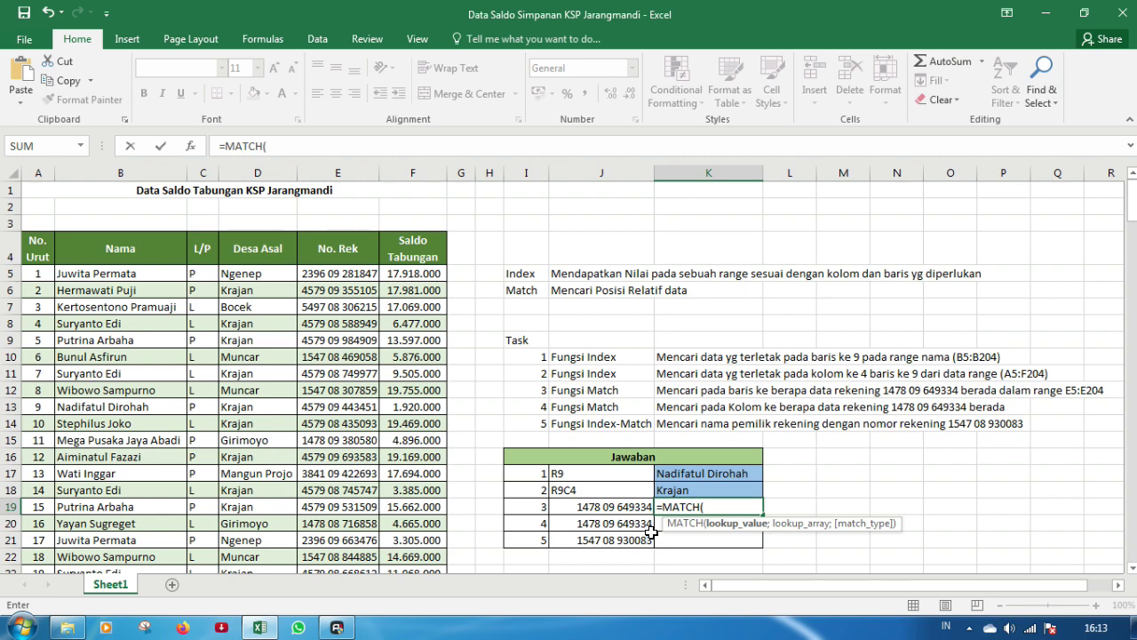
click(614, 506)
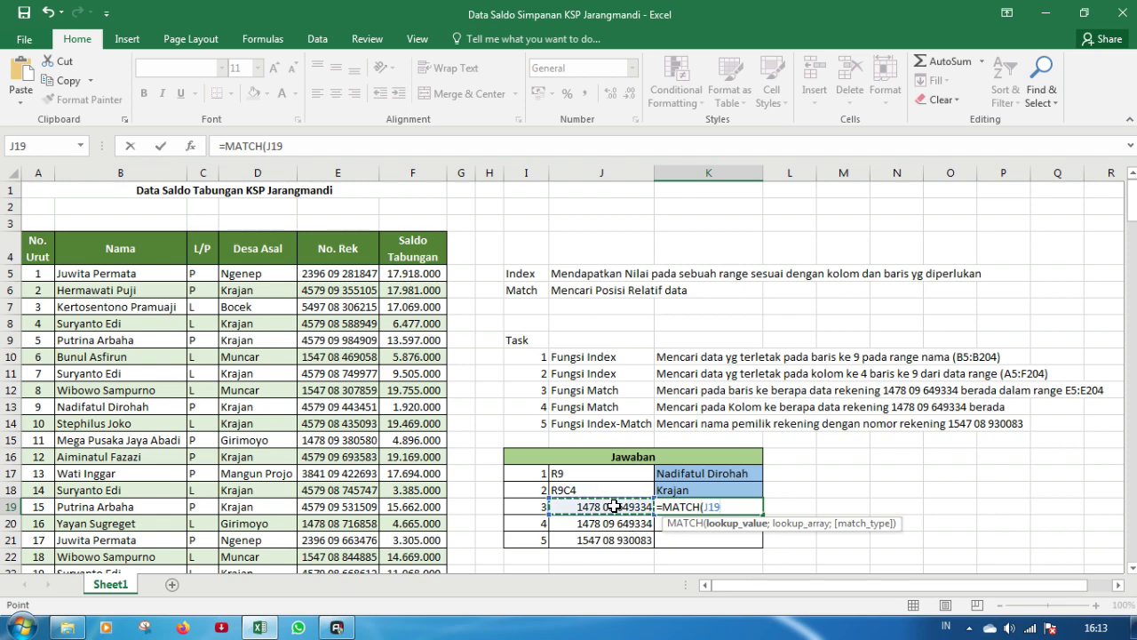
text(;)
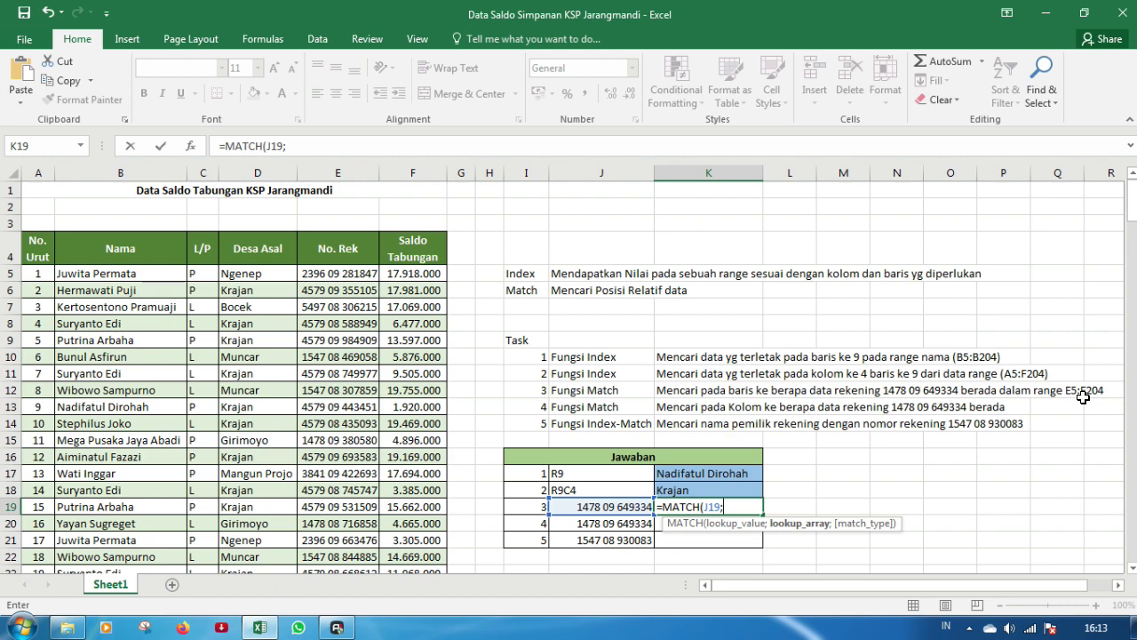
click(352, 274)
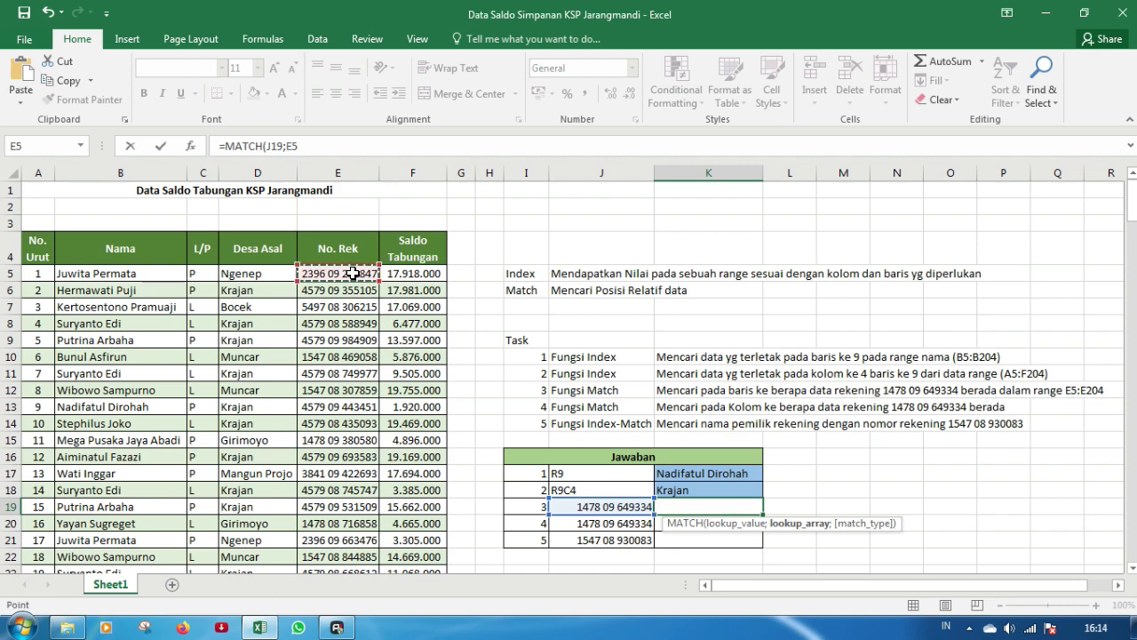
key(ctrl+shift+Down)
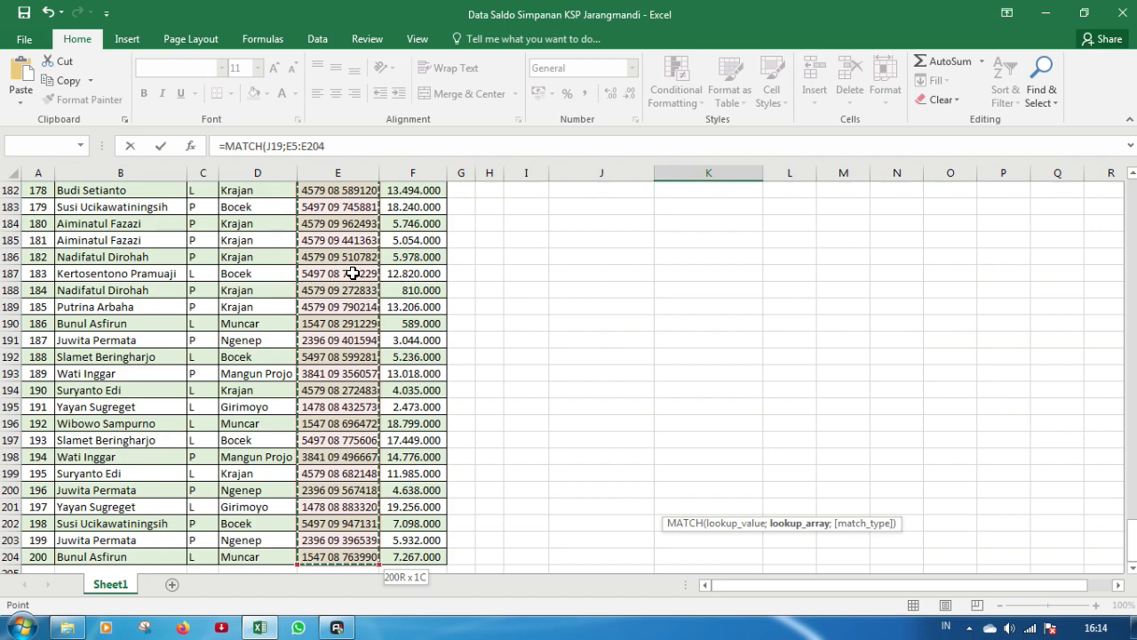
- Finish with exact-match type 0 so K19 holds =MATCH(J19;E5:E204;0), returning 124
text(;)
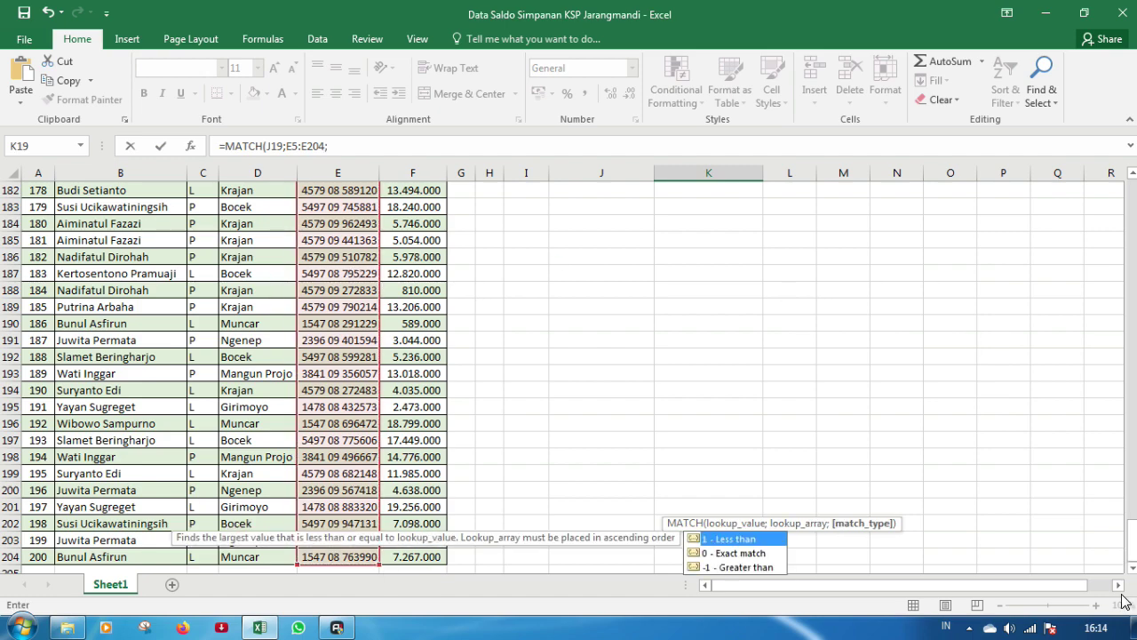
click(1131, 567)
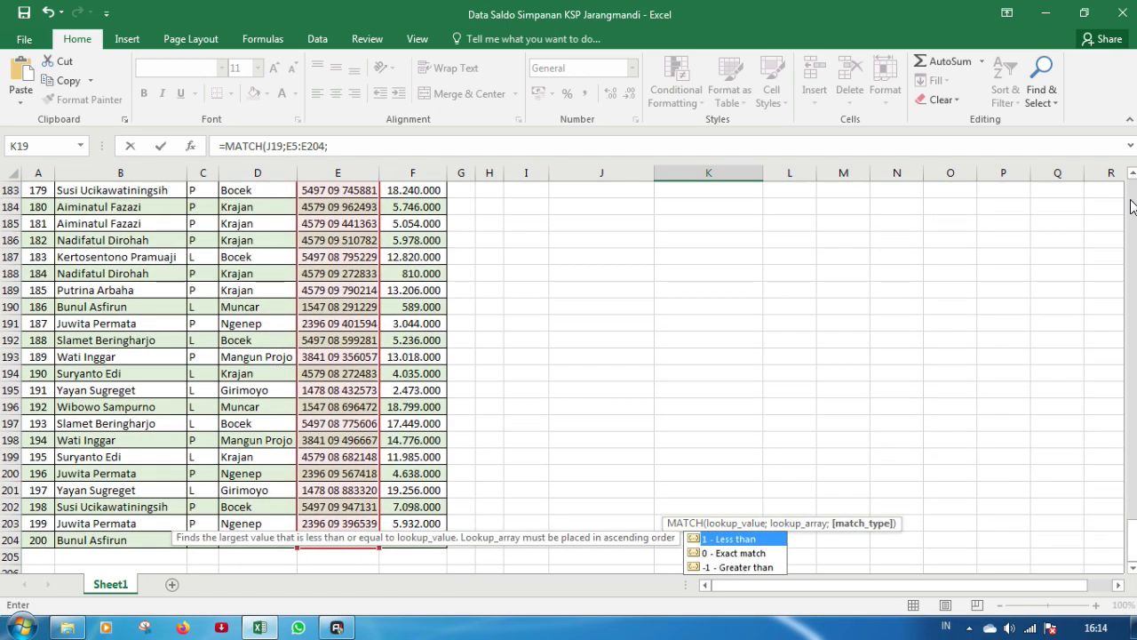
drag(1132, 528, 1132, 200)
click(377, 151)
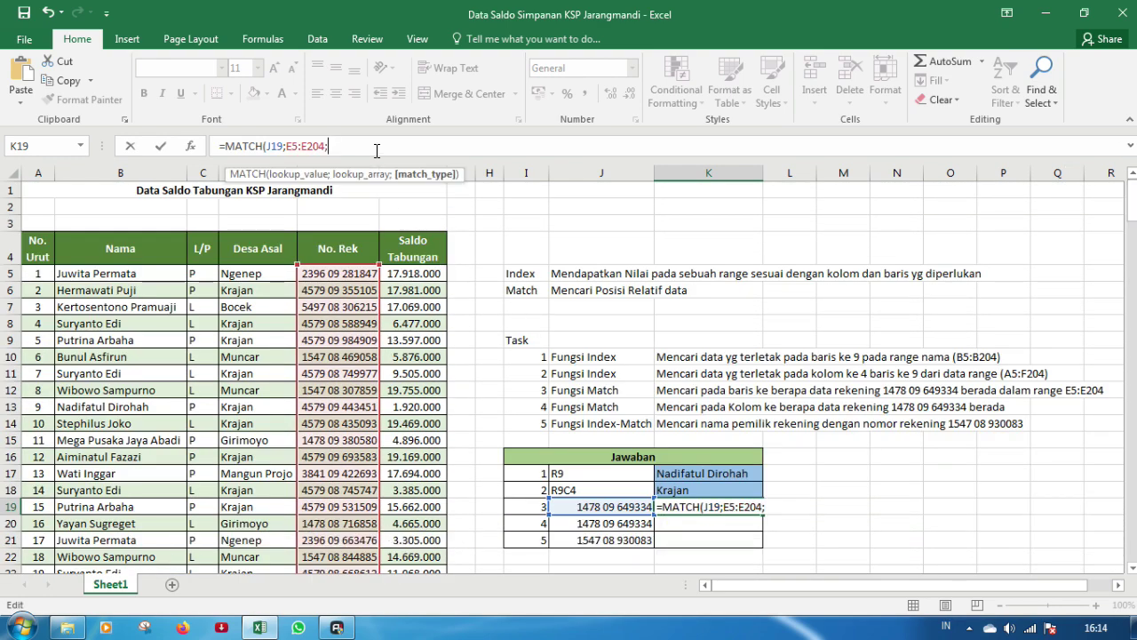
text(0))
key(ctrl+Return)
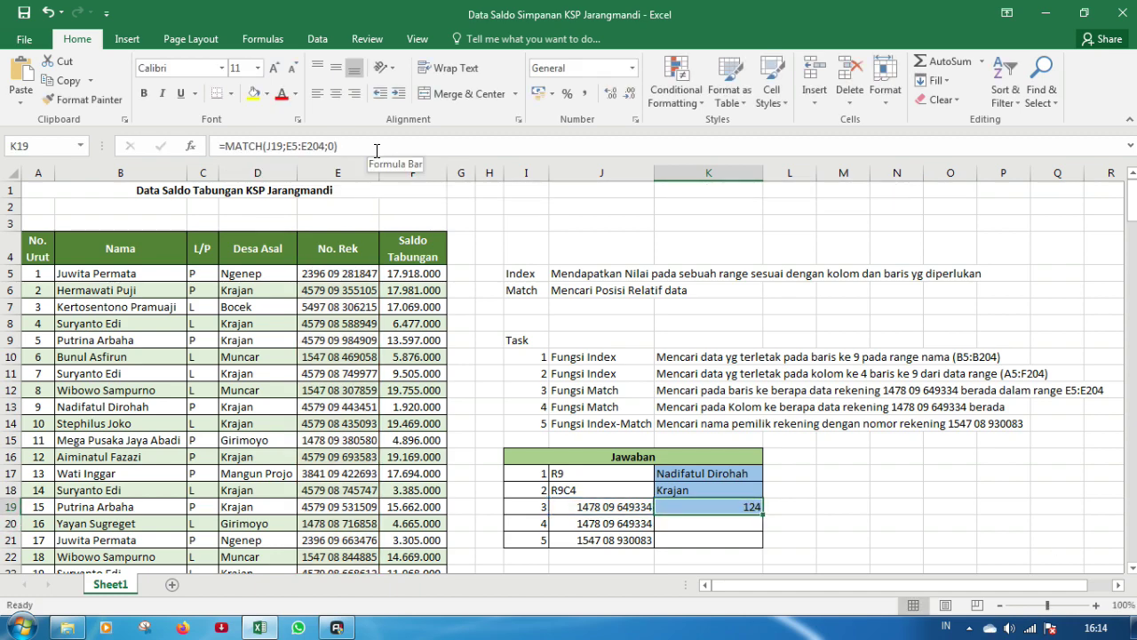
click(589, 506)
click(329, 153)
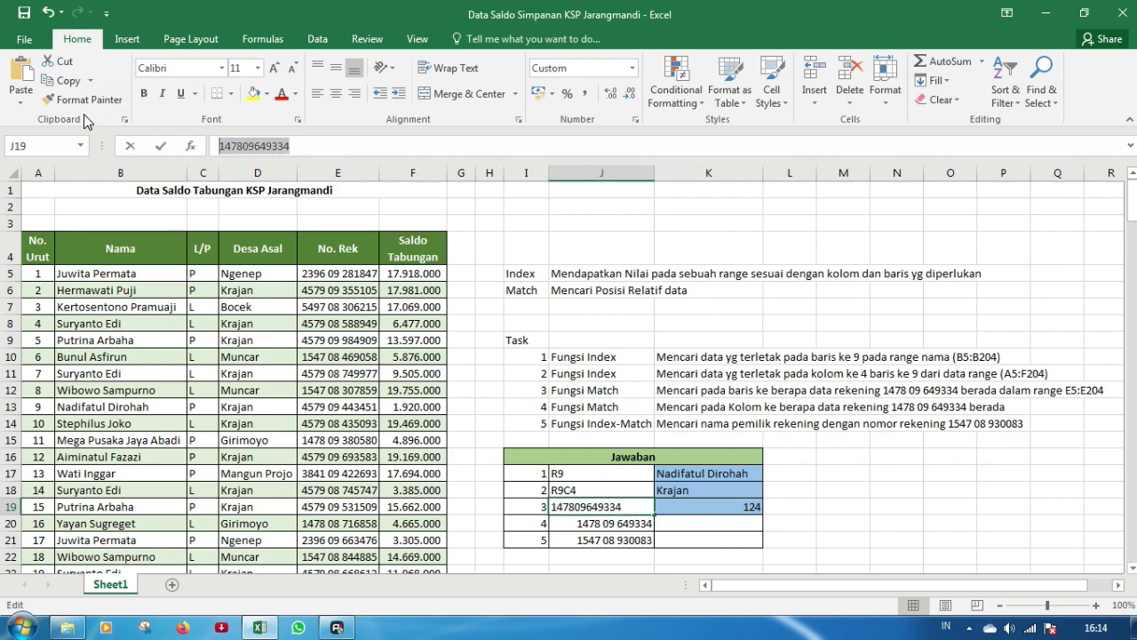
key(Escape)
click(335, 173)
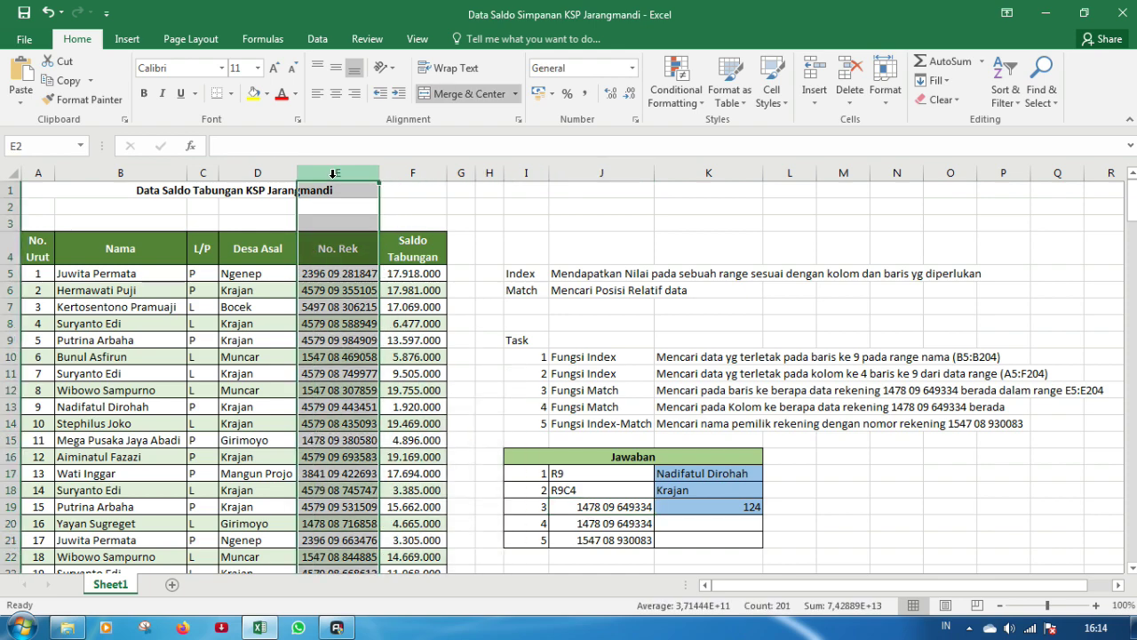
key(ctrl+f)
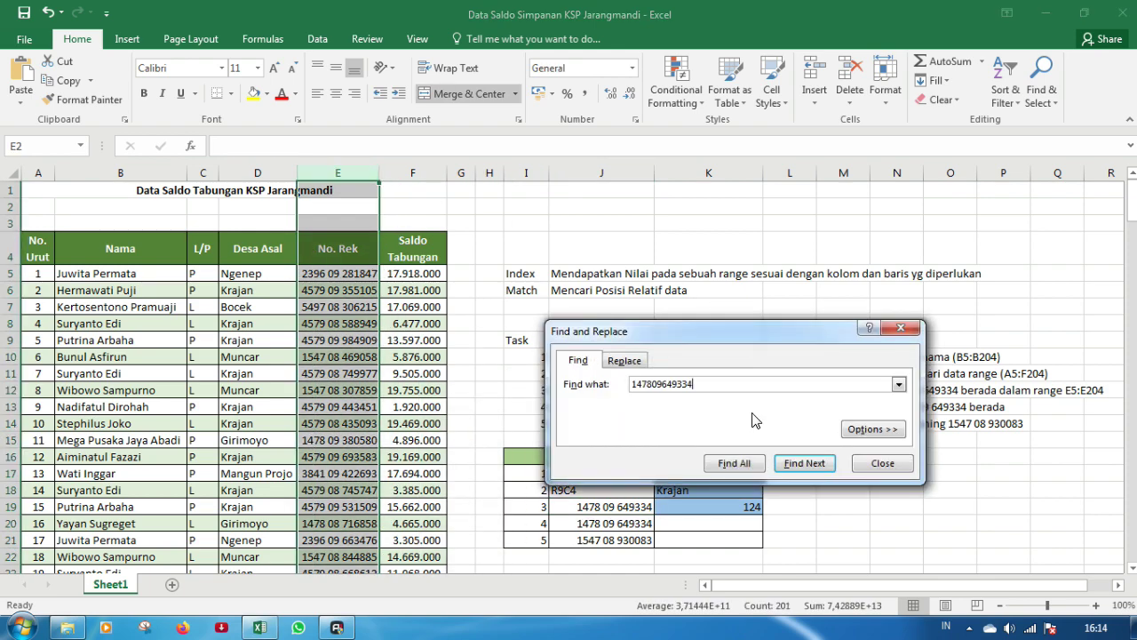
click(734, 464)
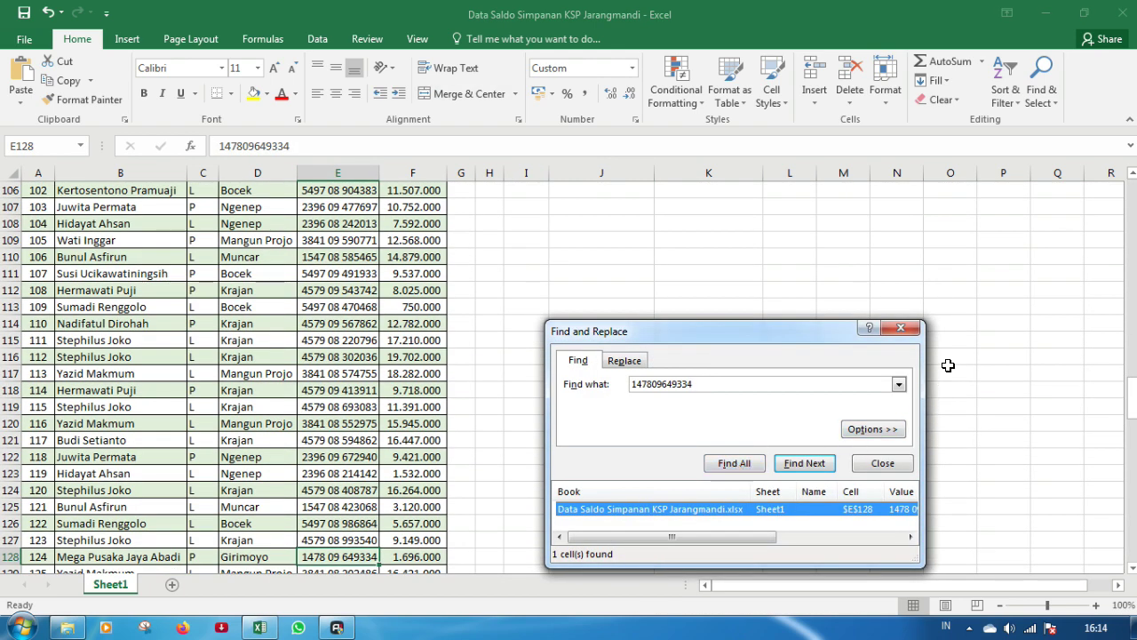
key(Escape)
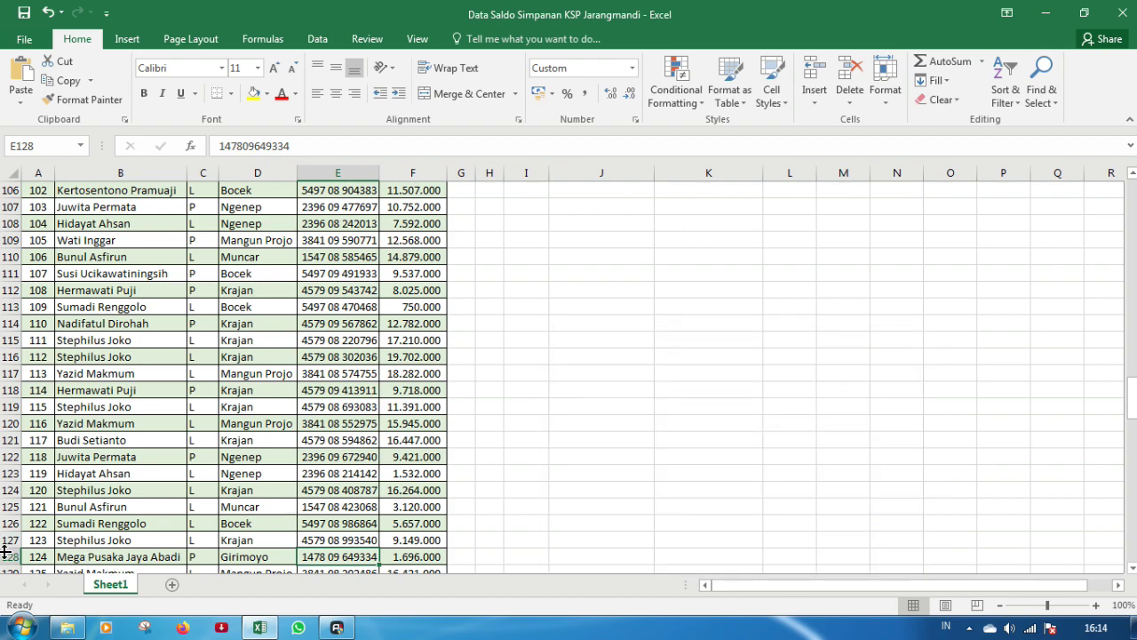
click(49, 556)
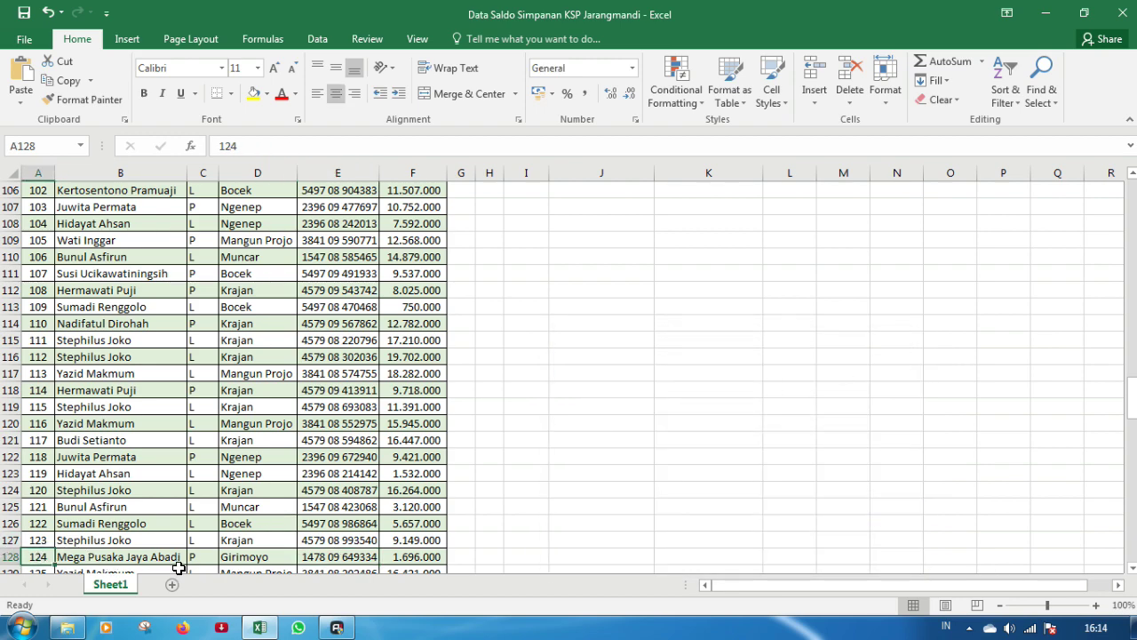
key(ctrl+Up)
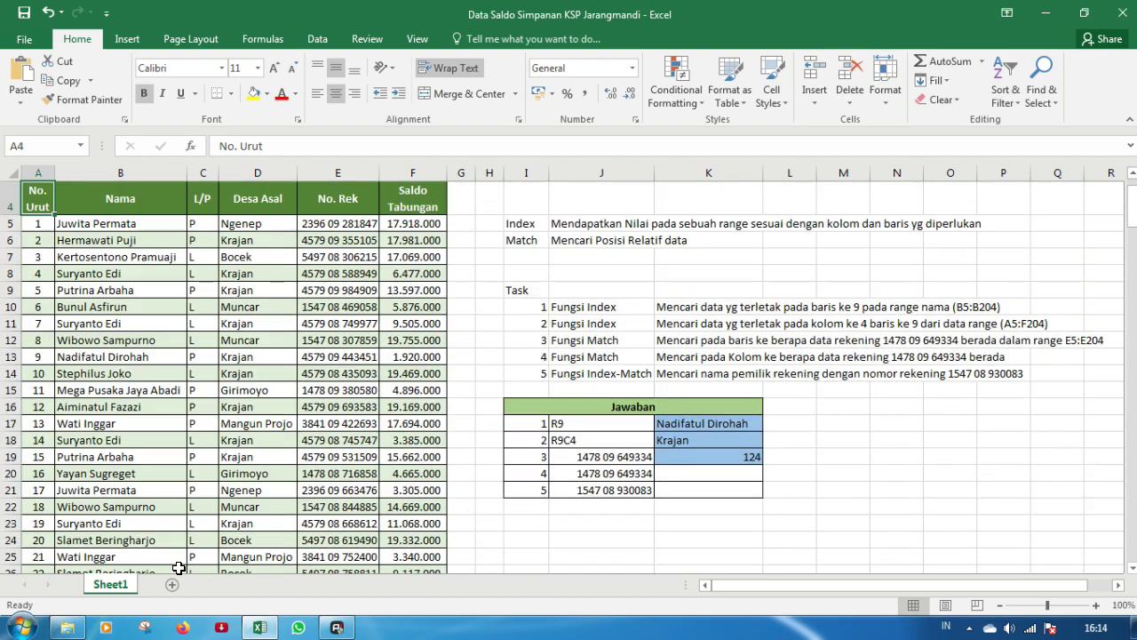
key(Right)
key(Right)
key(Right)
key(Down)
key(Down)
key(Down)
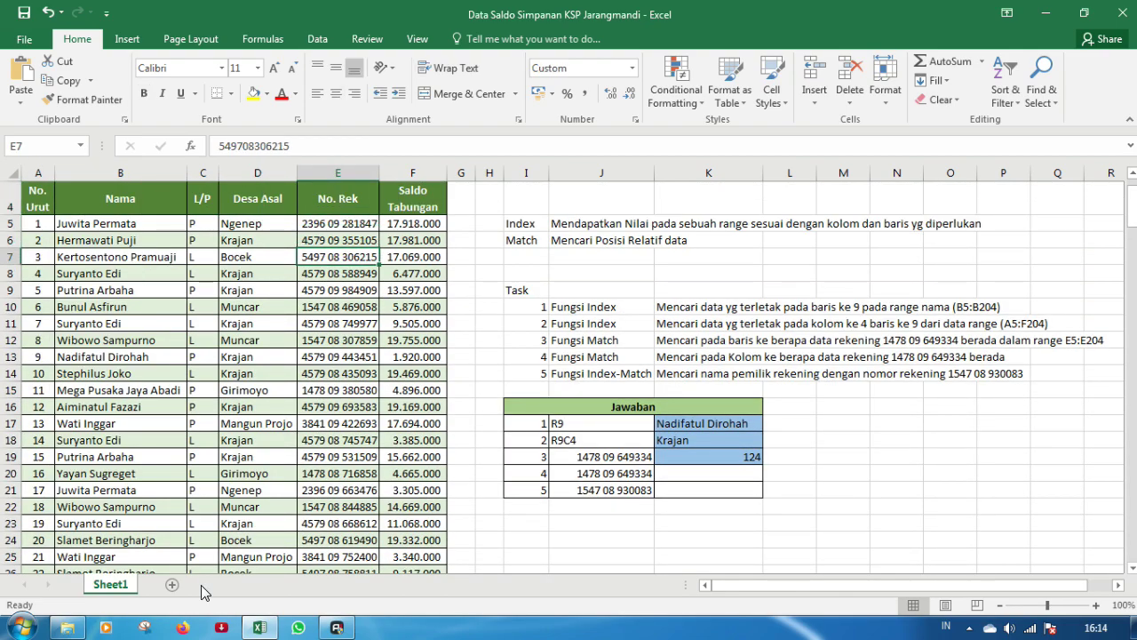
click(676, 359)
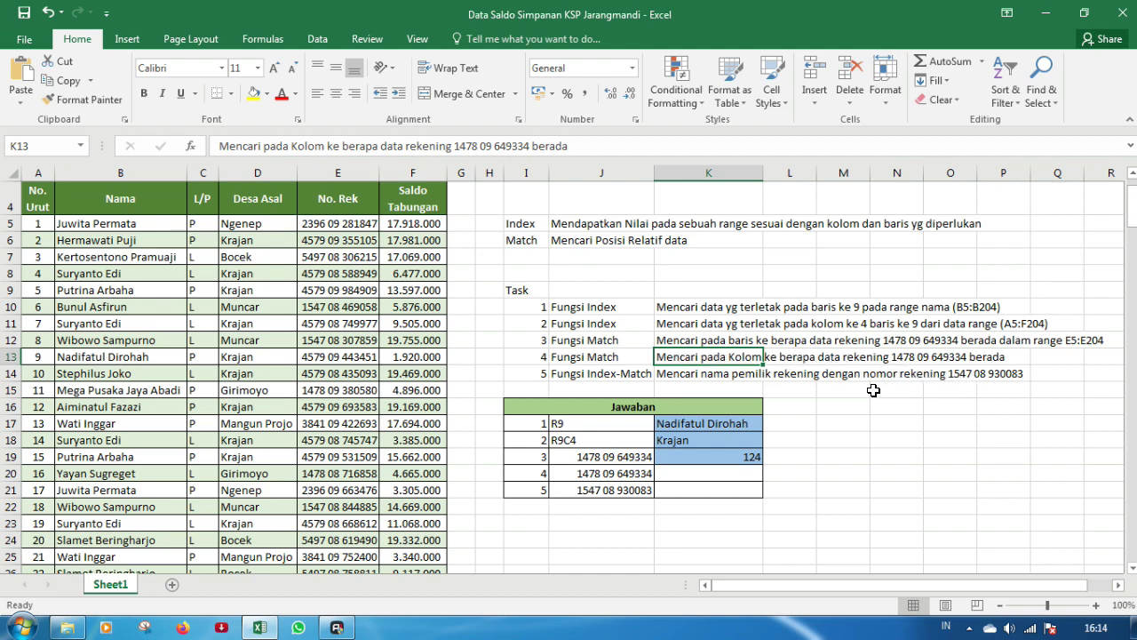
click(726, 474)
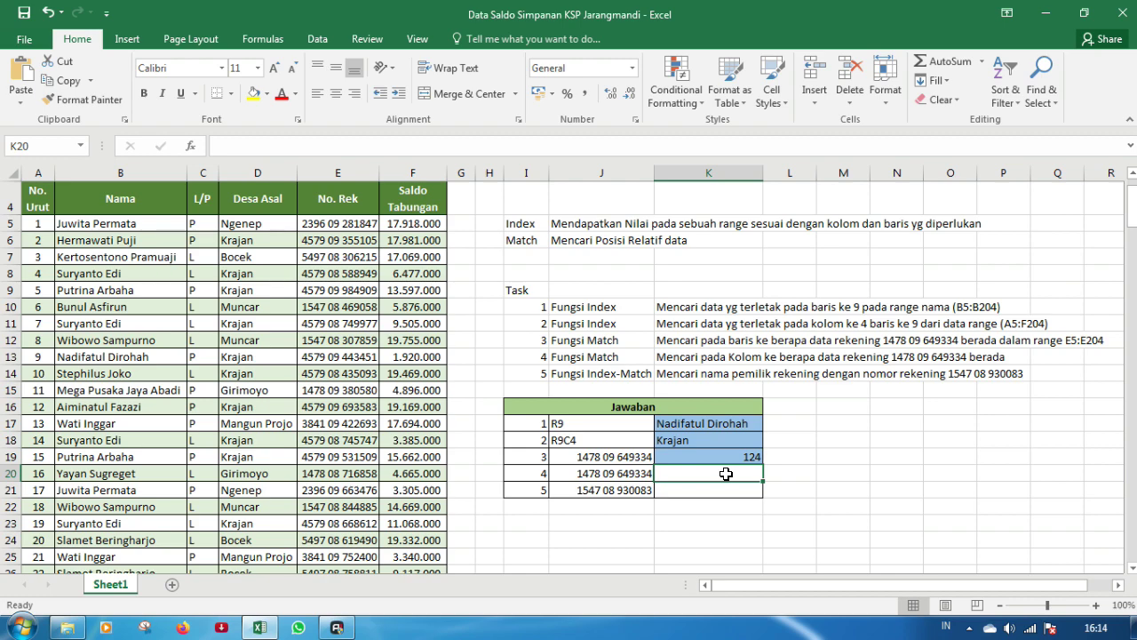
- Enter =MATCH(J20;A124:F124;0) in K20 to search row 124 for task 4's account number
text(=)
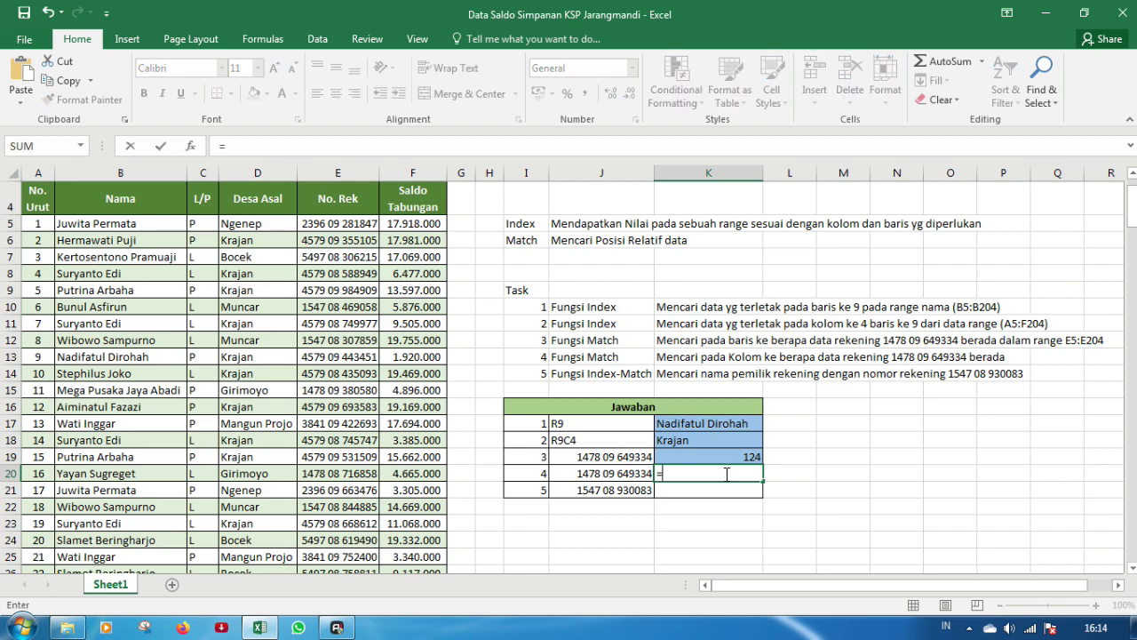
text(ma)
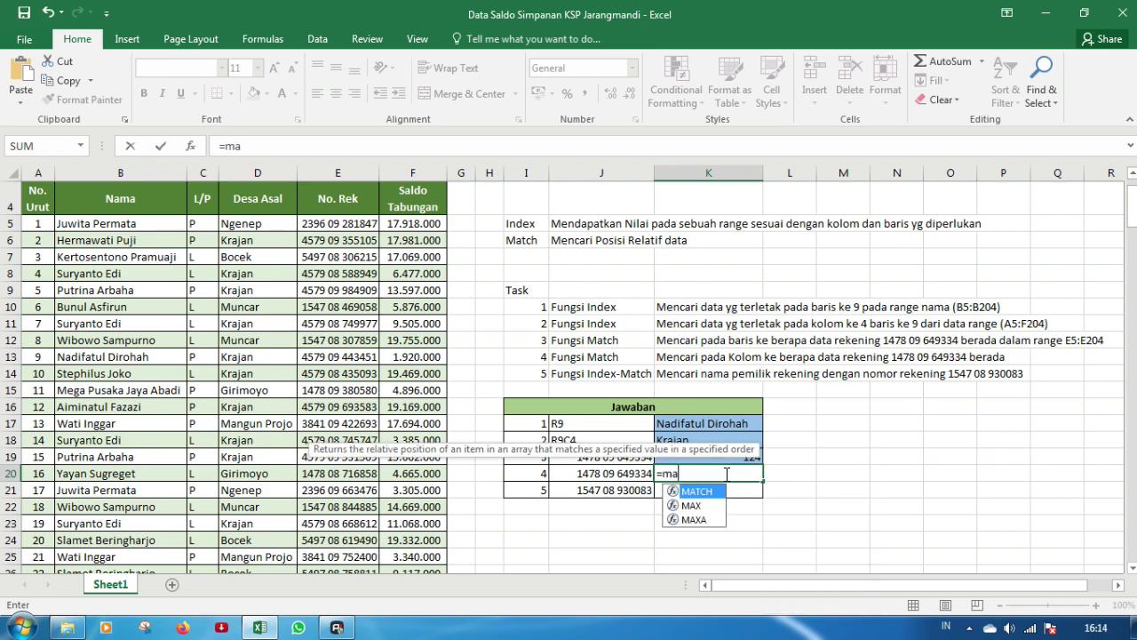
key(Tab)
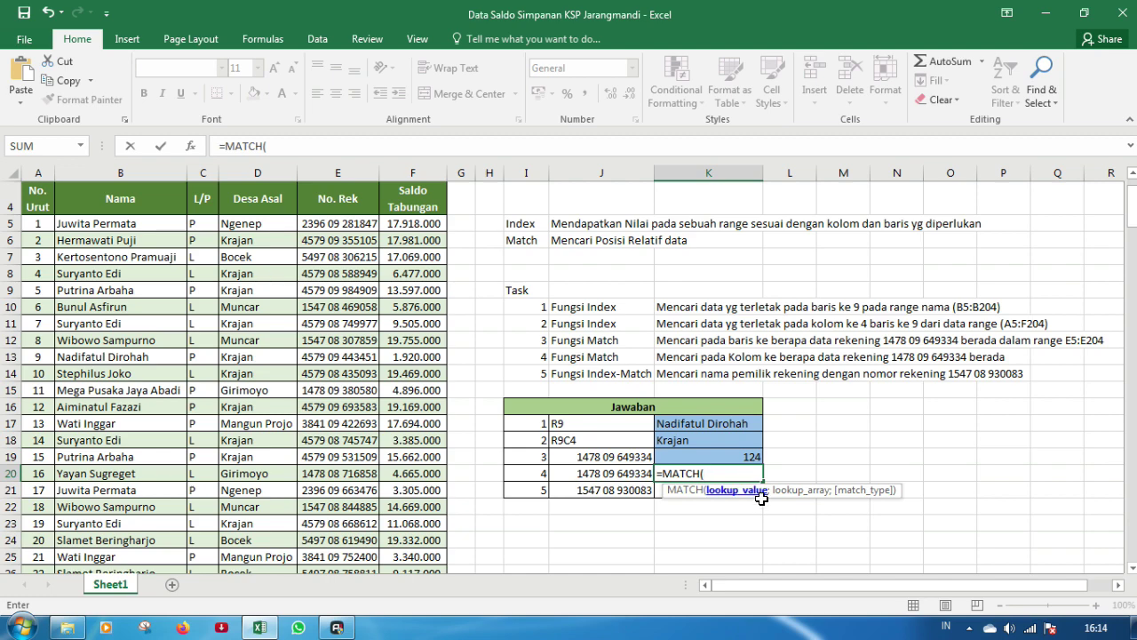
click(617, 473)
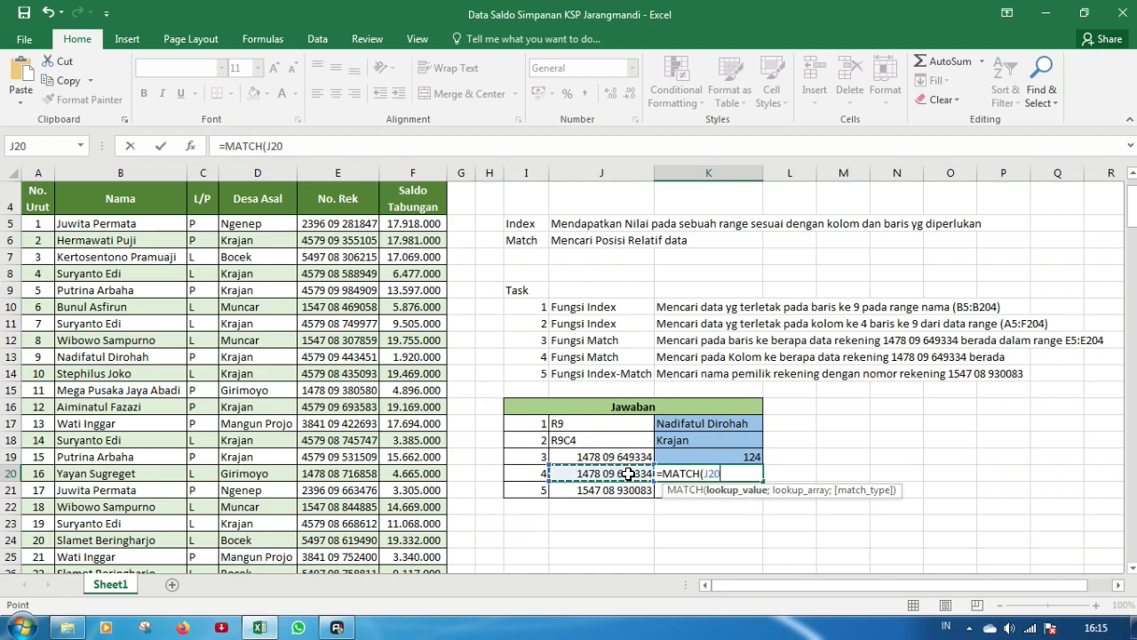
text(;)
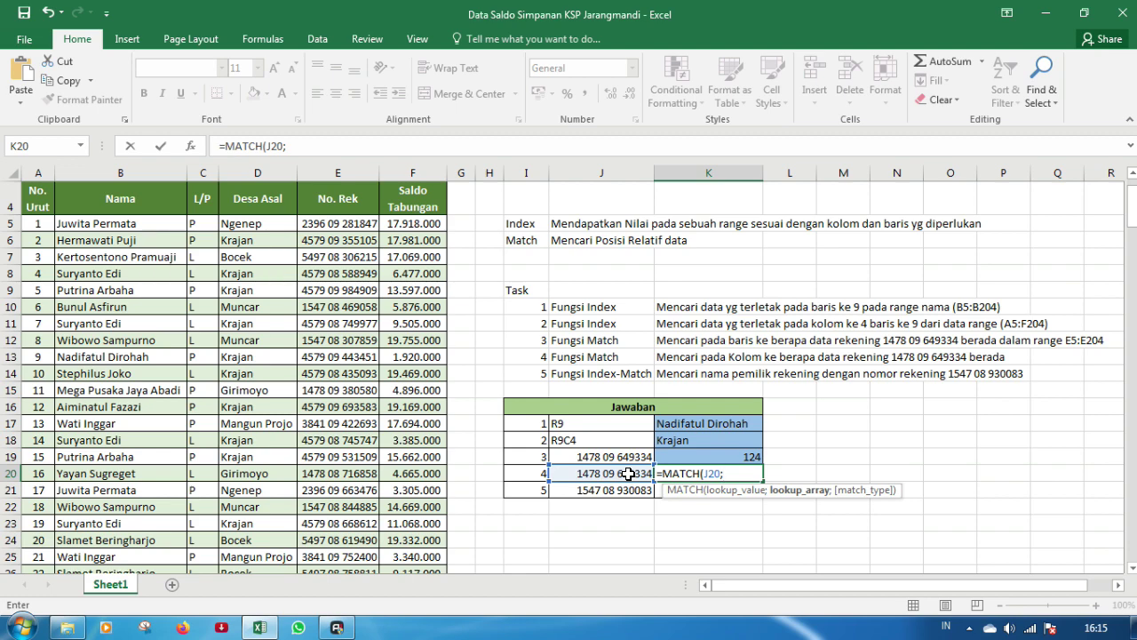
click(38, 443)
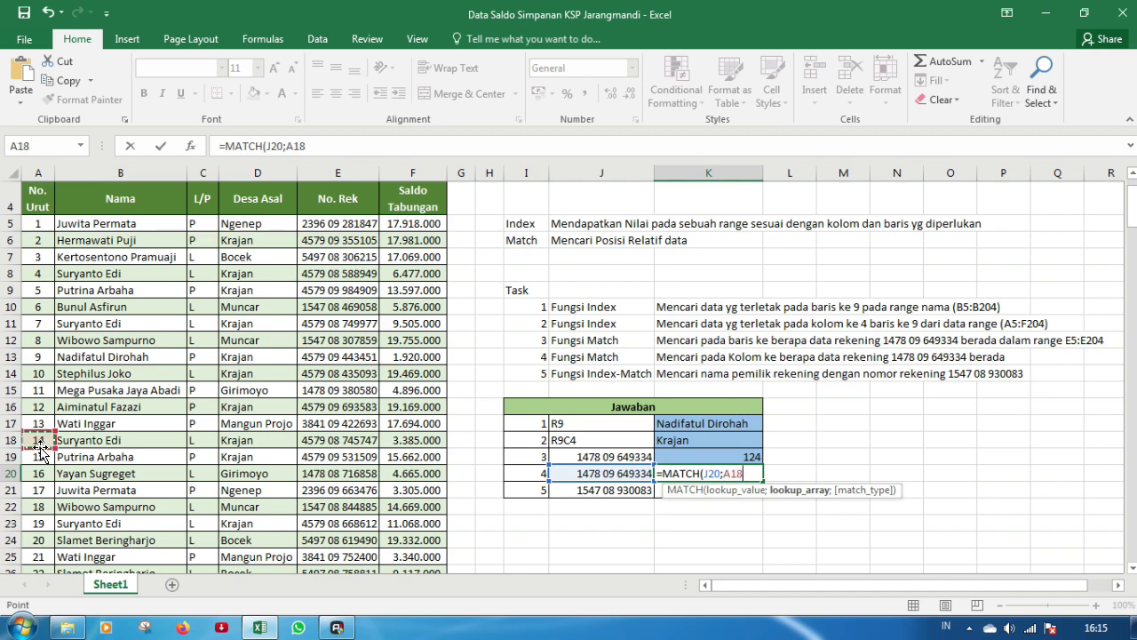
key(BackSpace)
key(BackSpace)
key(BackSpace)
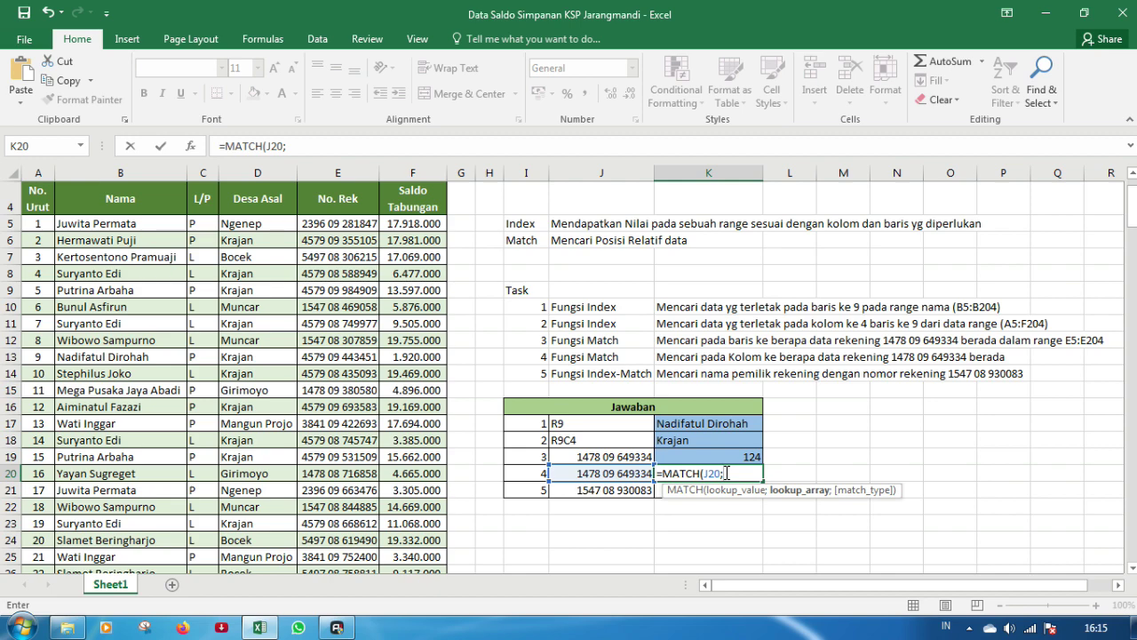
text(A)
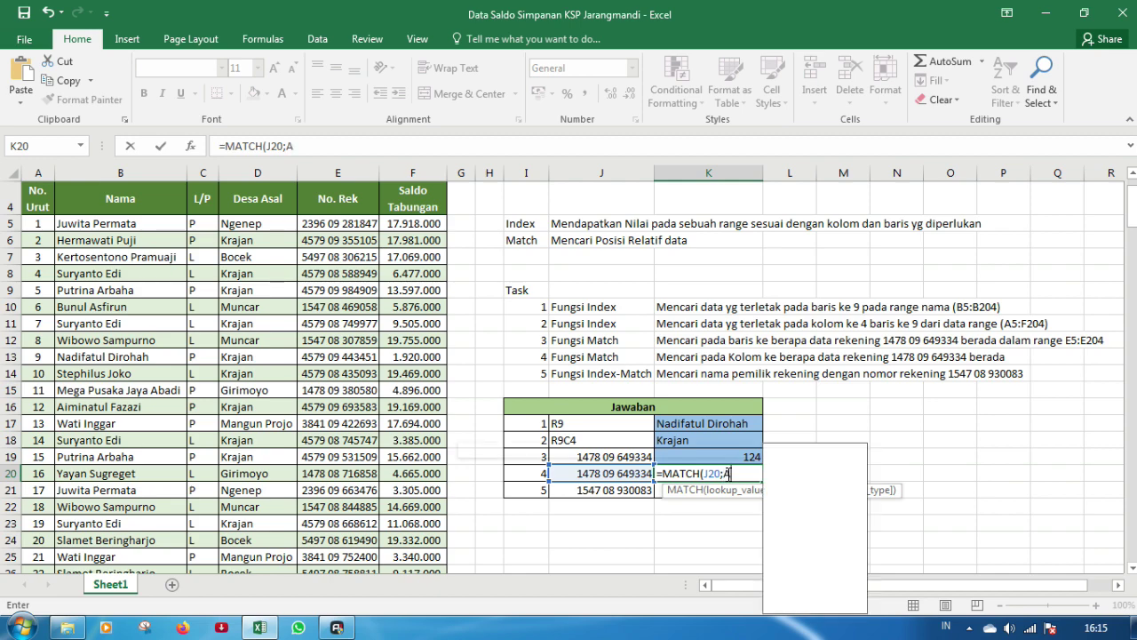
text(12)
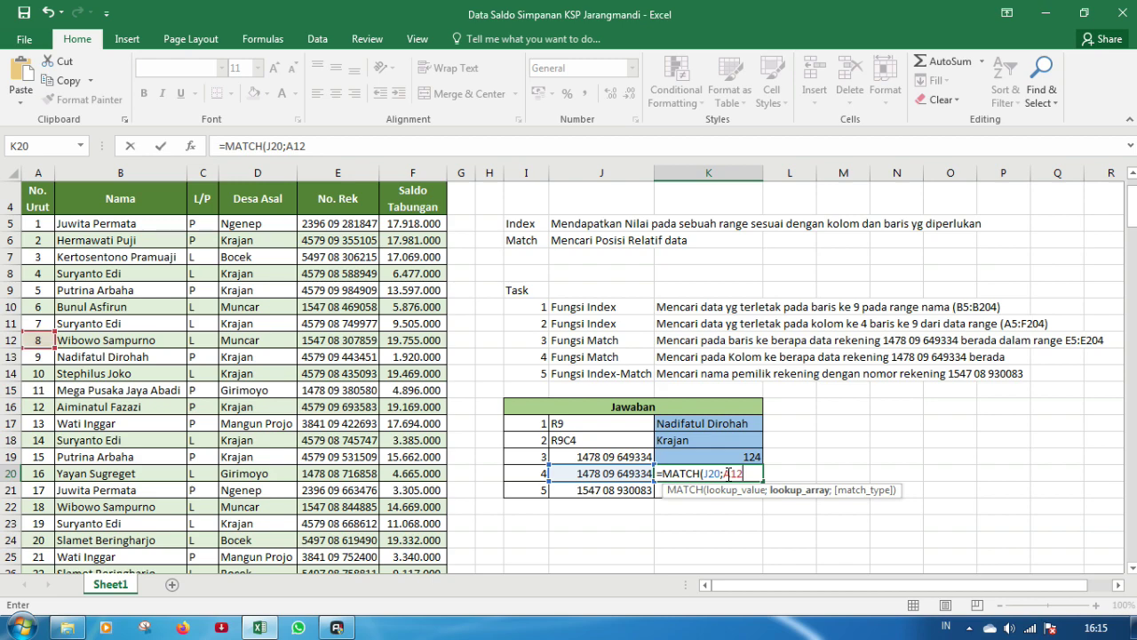
text(4)
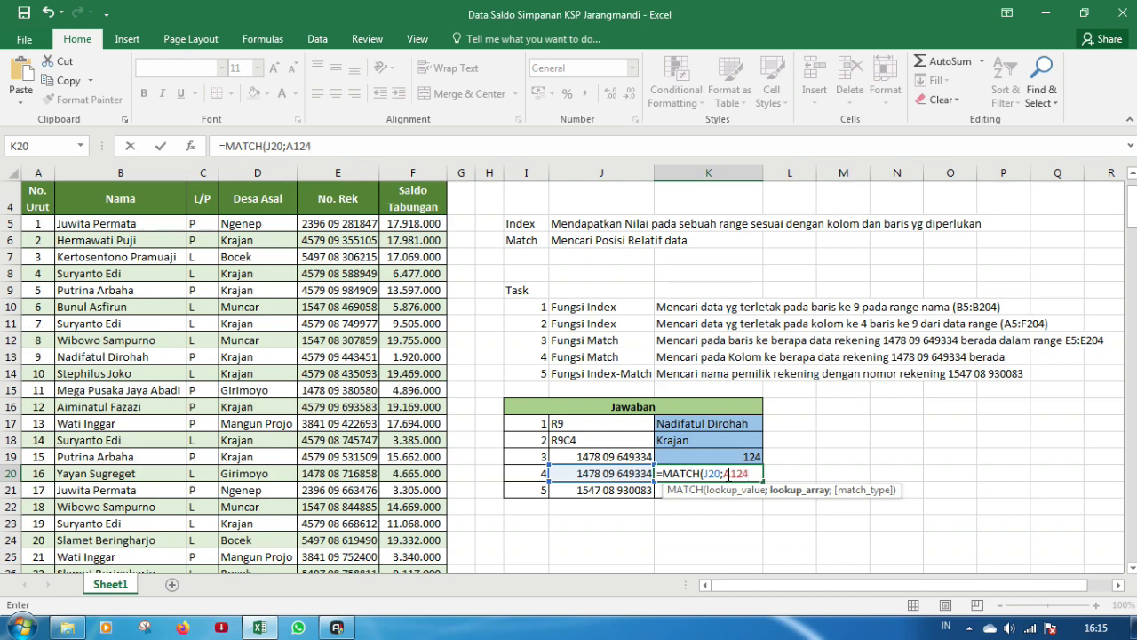
text(:)
text(F)
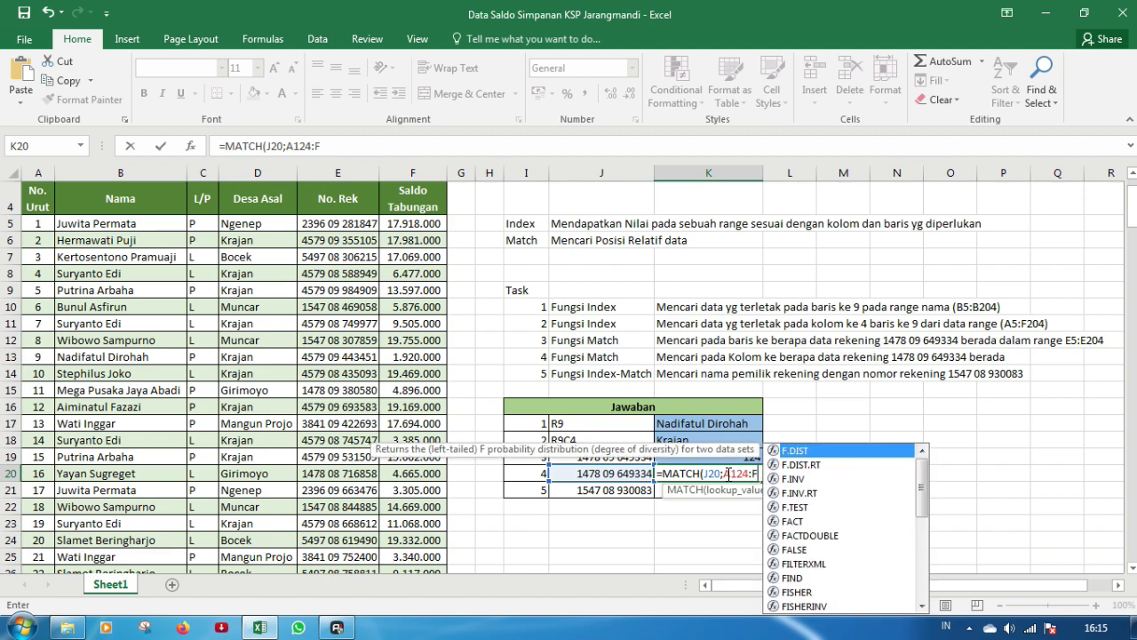
text(12)
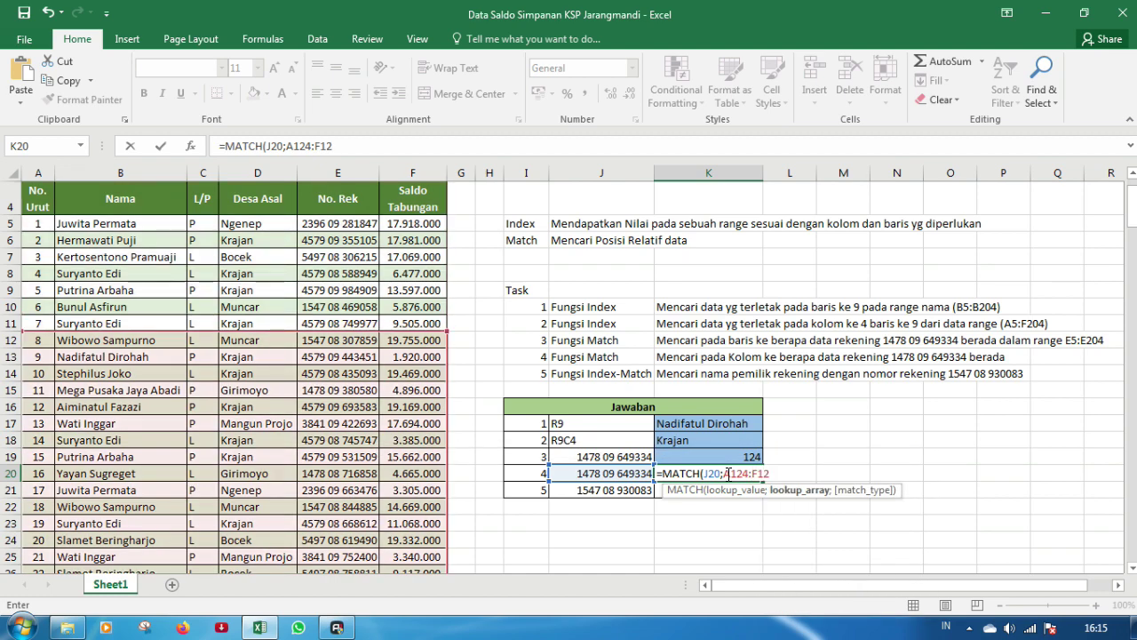
text(4)
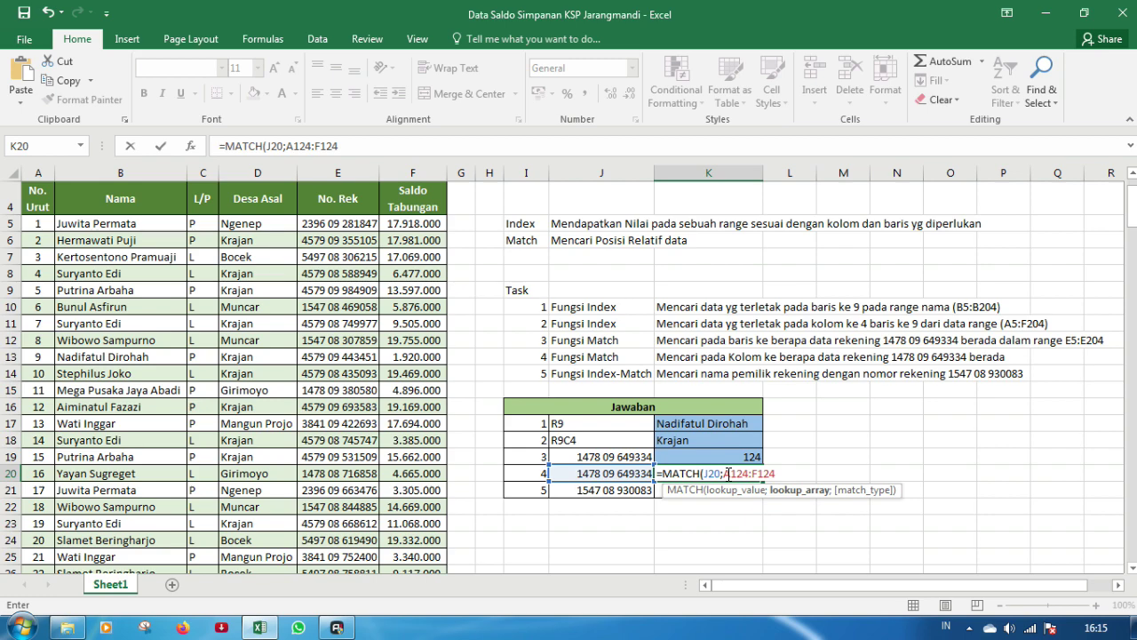
text())
key(BackSpace)
text(;0)
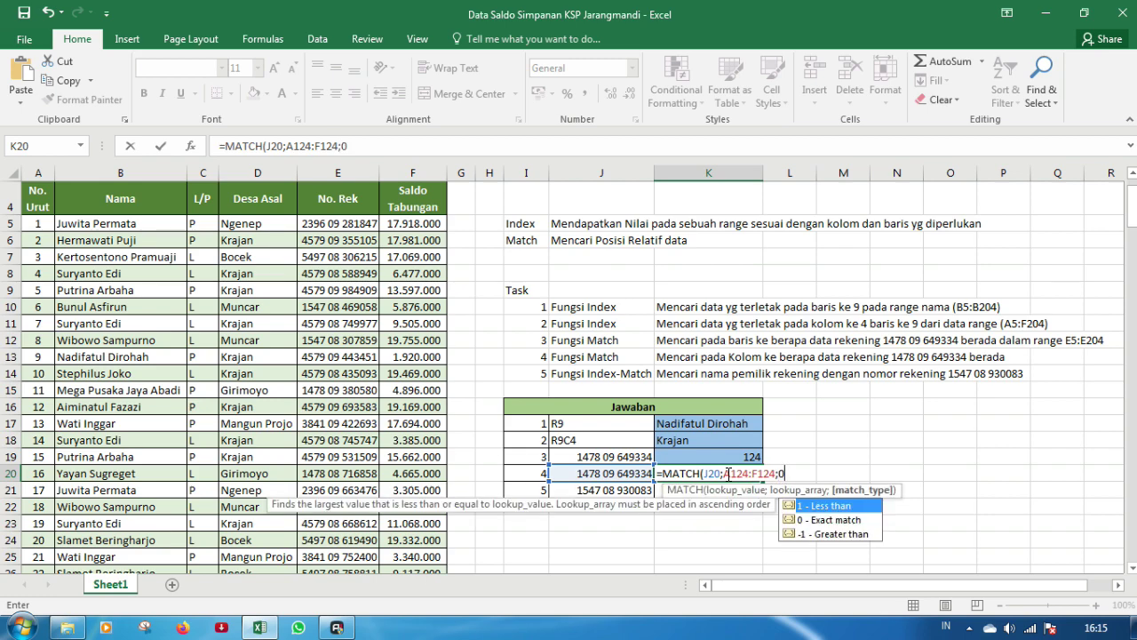
text())
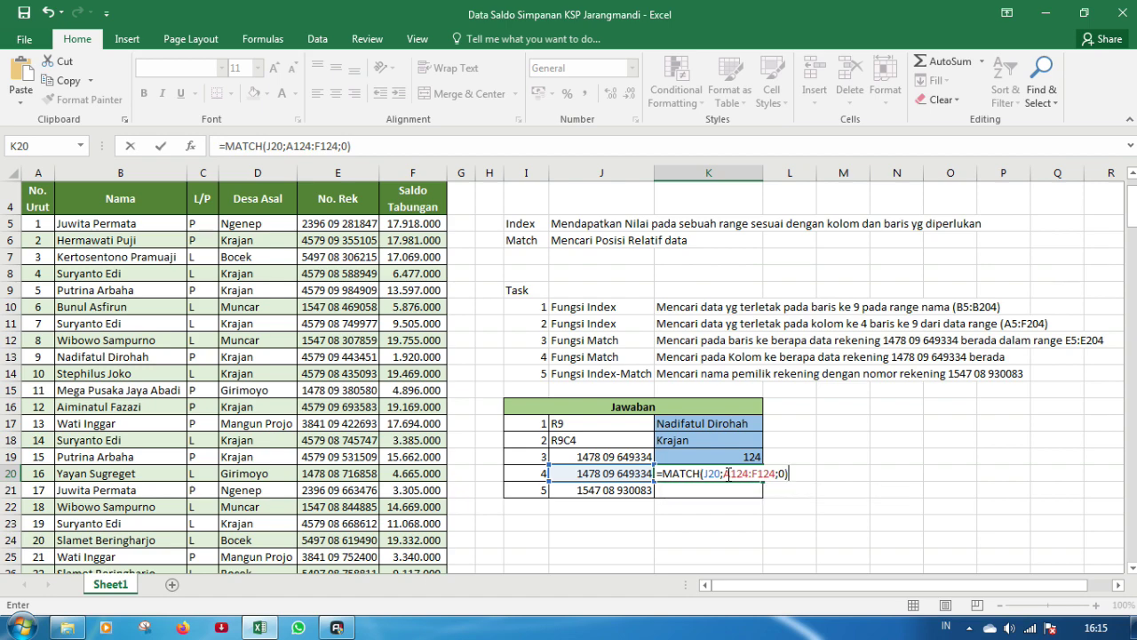
key(Return)
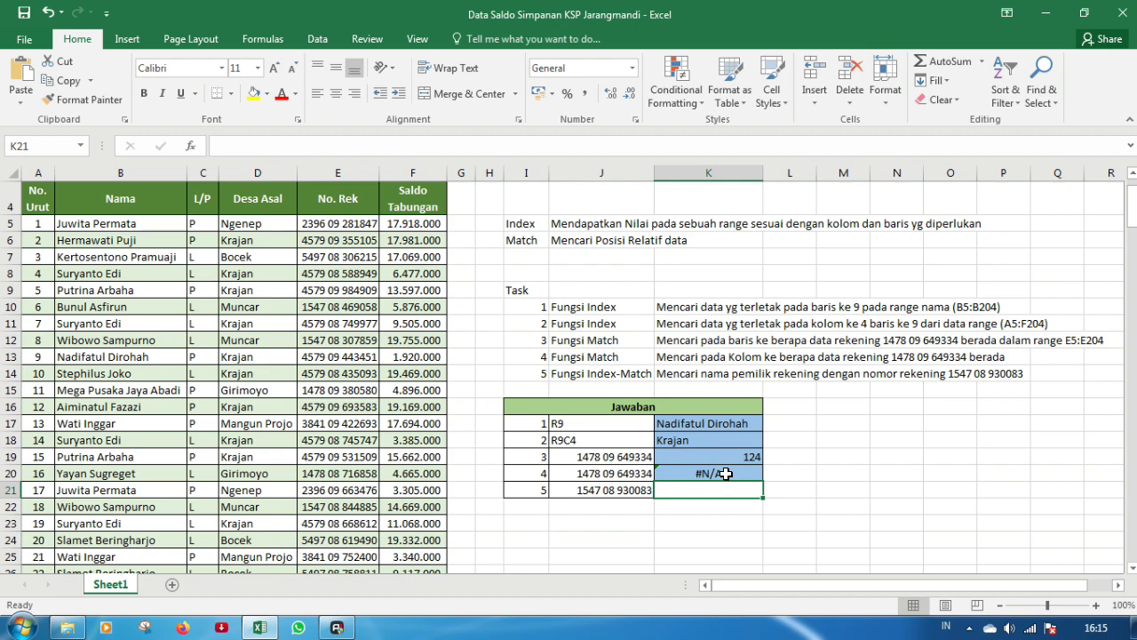
key(Up)
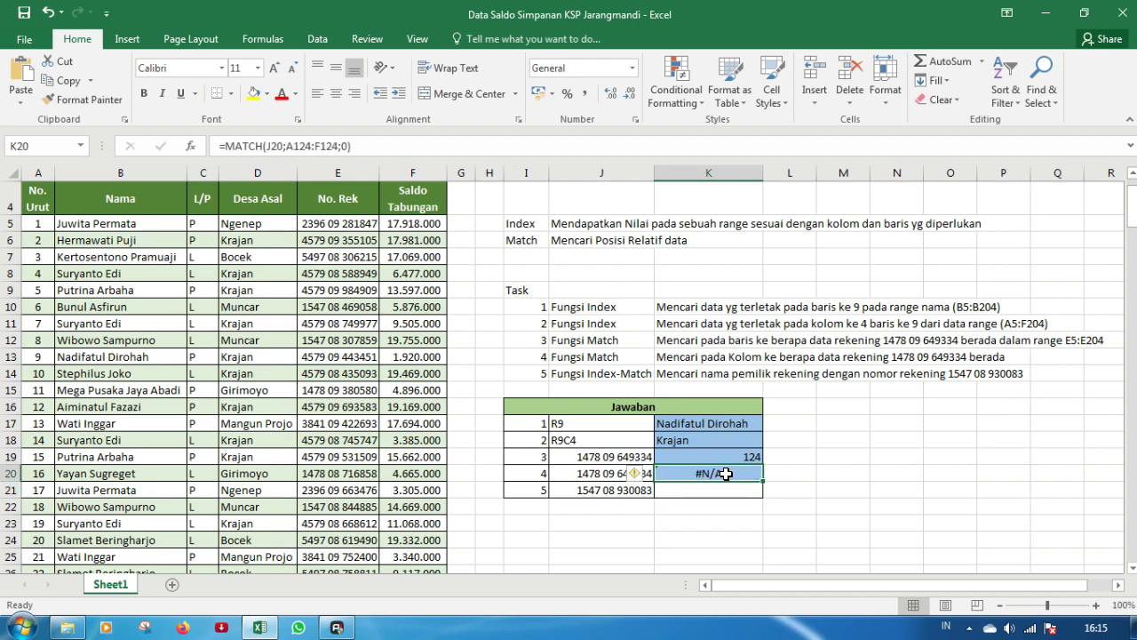
key(Up)
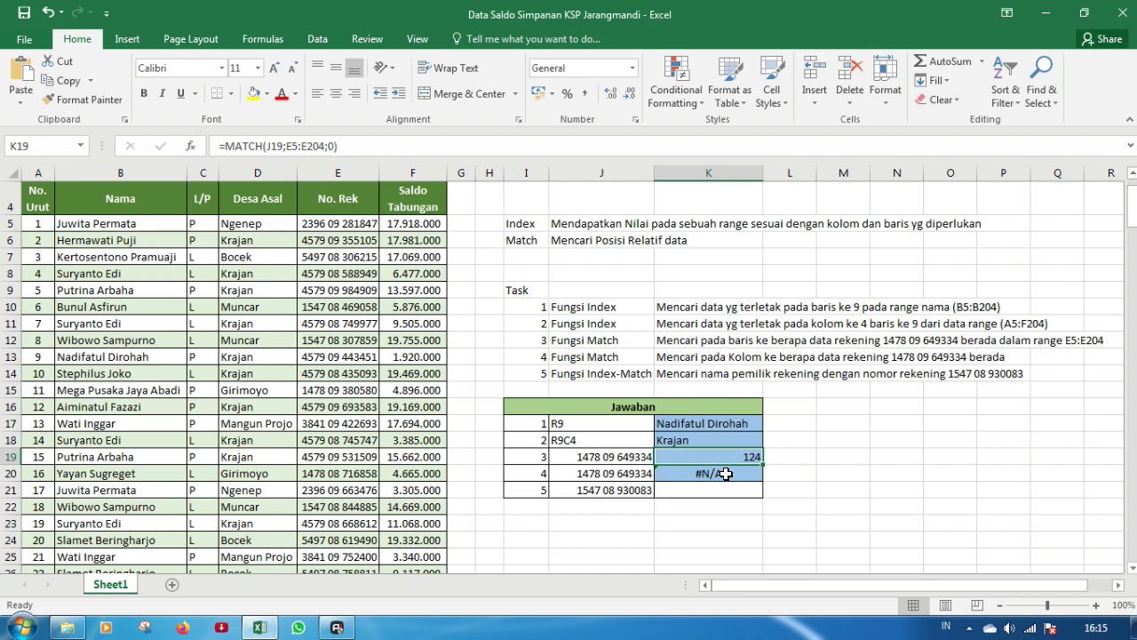
key(Left)
key(Left)
key(Left)
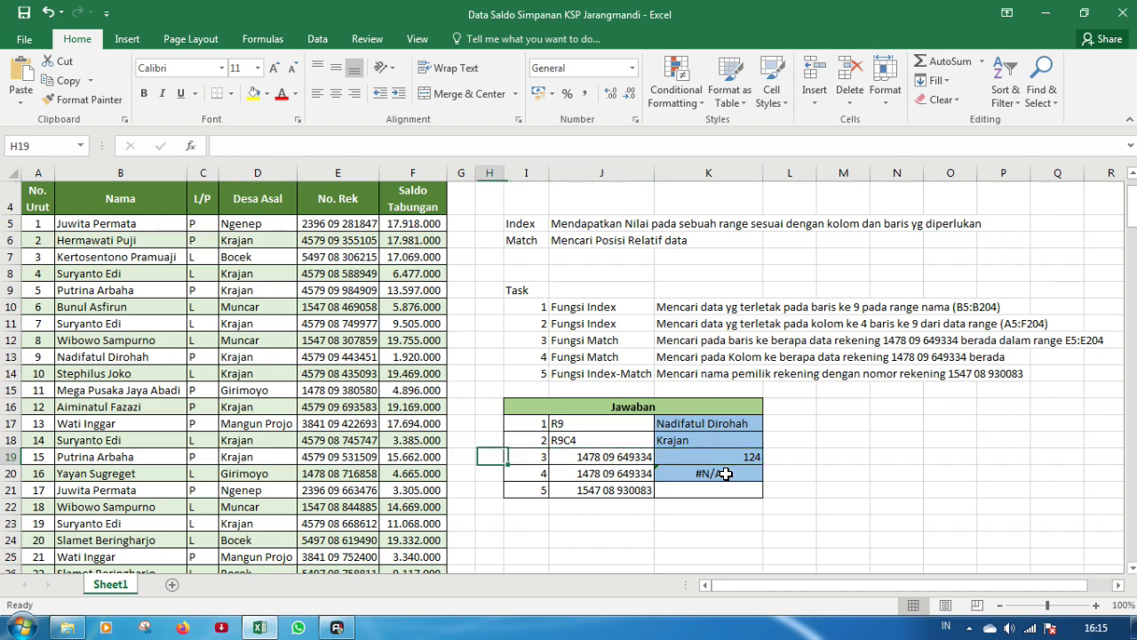
key(Left)
key(Left)
key(Left)
key(Left)
key(Left)
key(Left)
key(Left)
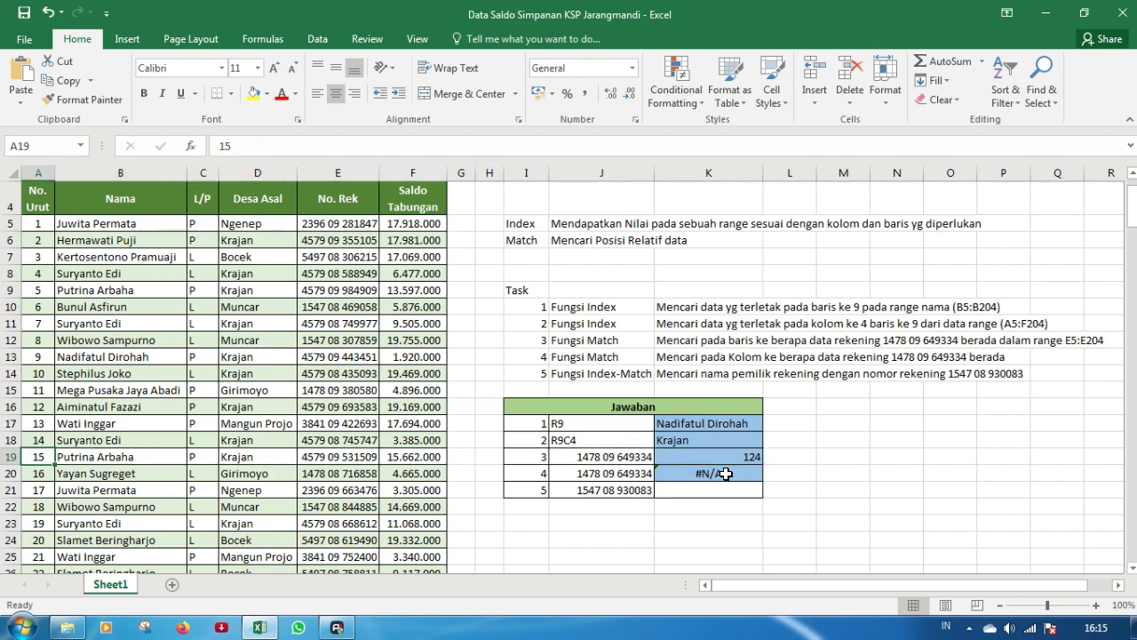
key(ctrl+Up)
key(ctrl+Up)
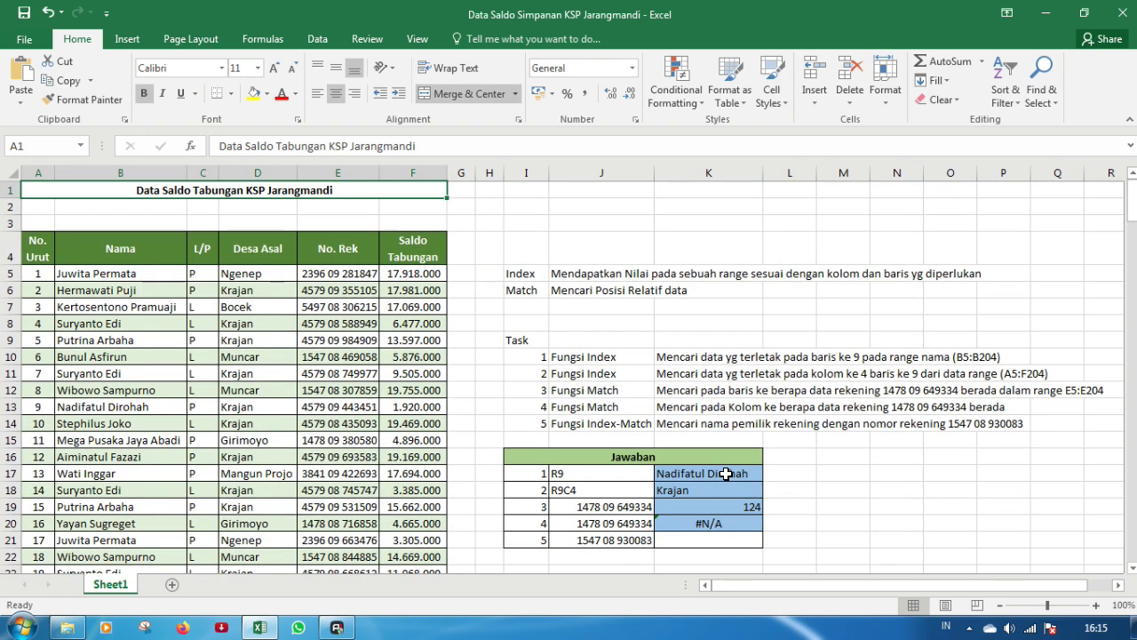
key(Down)
key(Down)
key(Down)
key(Down)
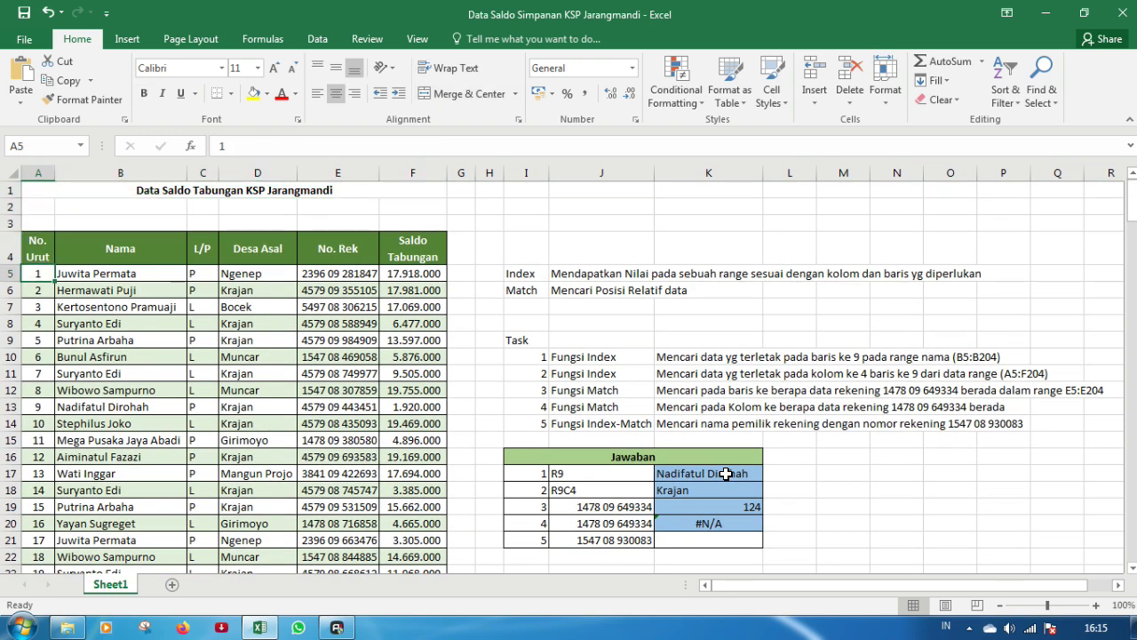
click(736, 505)
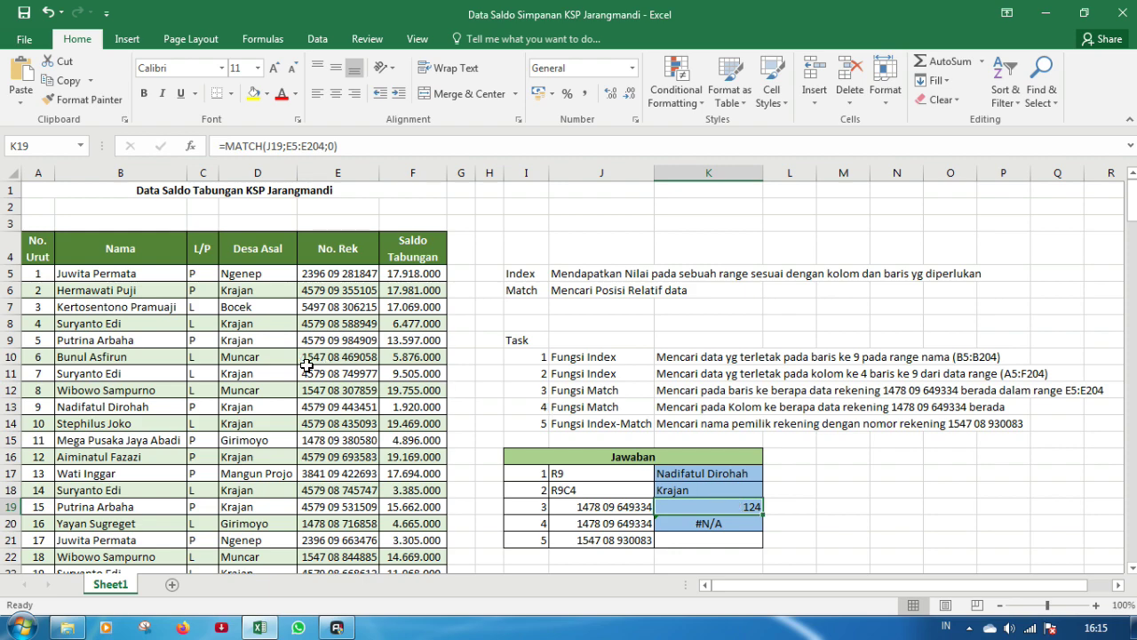
click(40, 274)
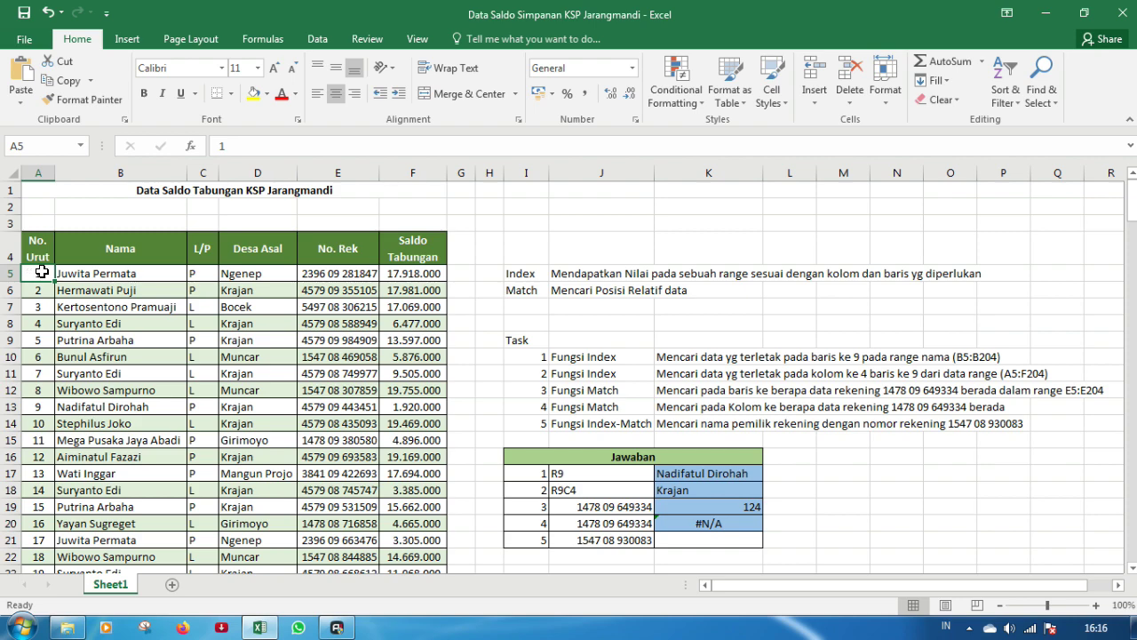
scroll(44, 275, down, 2)
scroll(164, 513, up, 2)
click(700, 524)
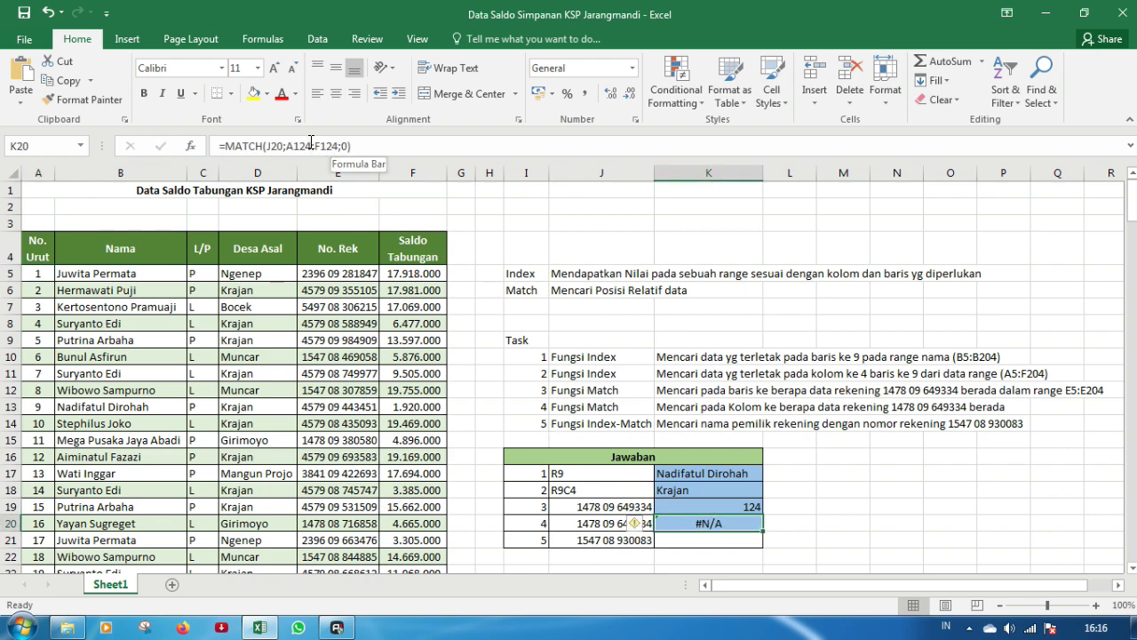
- Correct K20 to =MATCH(J20;A128:F128;0) so it returns 5, then check J20's account number
click(311, 145)
click(307, 144)
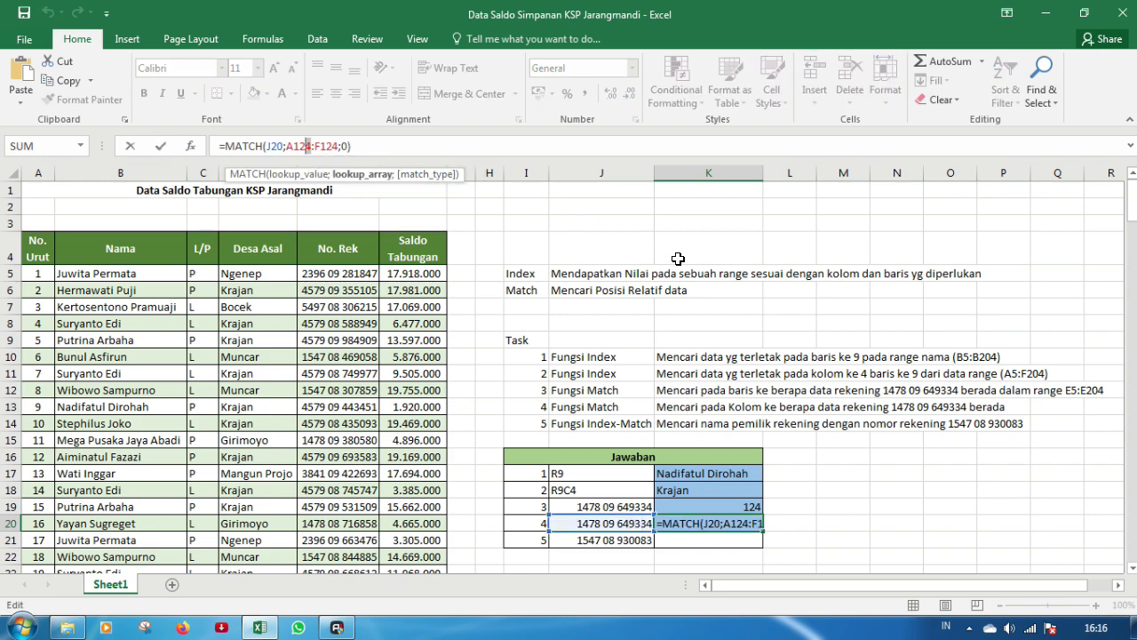
key(Delete)
text(8)
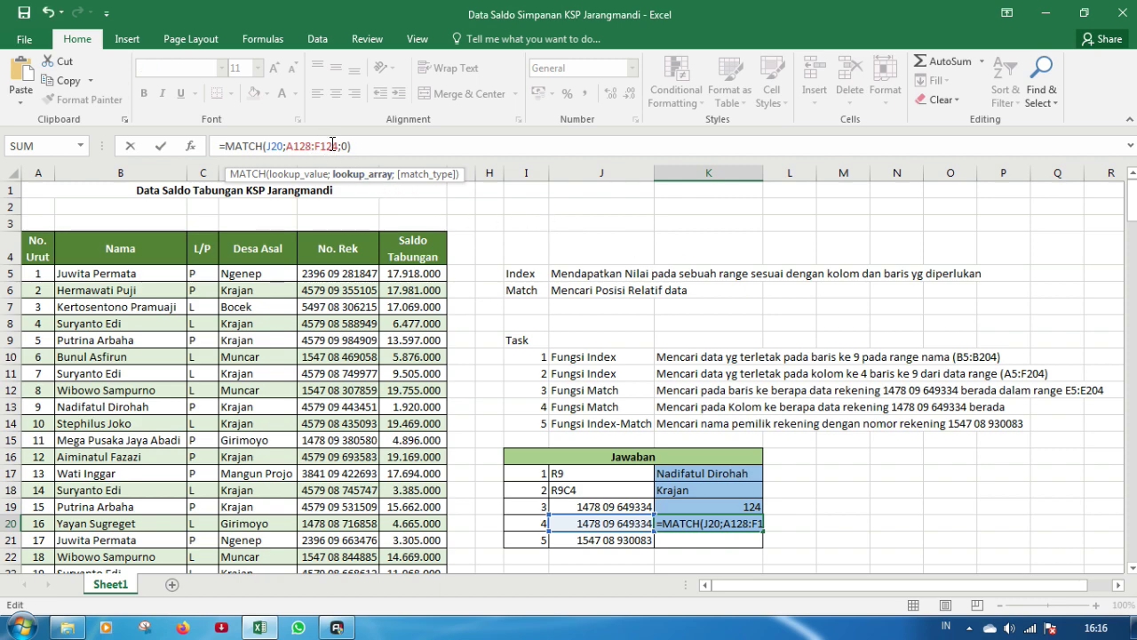
key(Delete)
text(8)
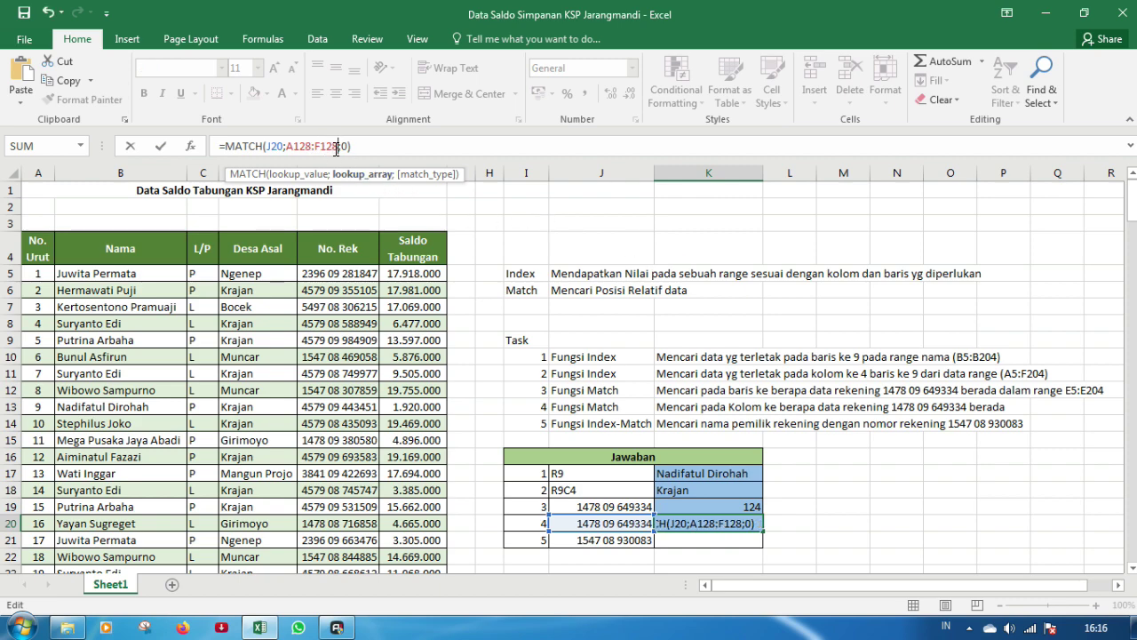
key(Return)
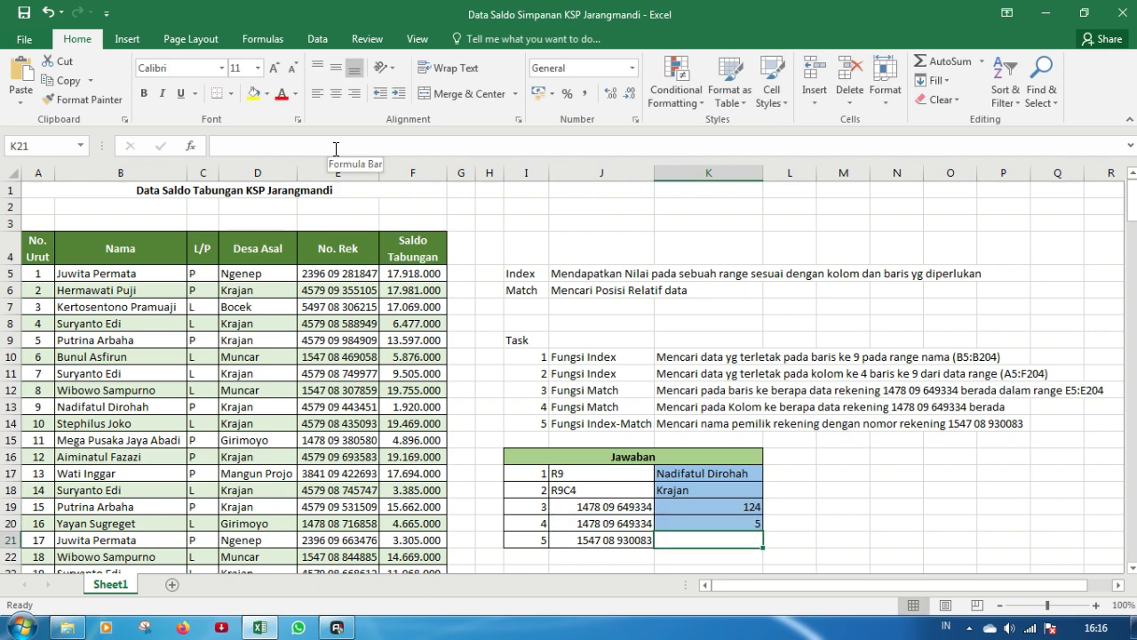
key(Up)
key(Left)
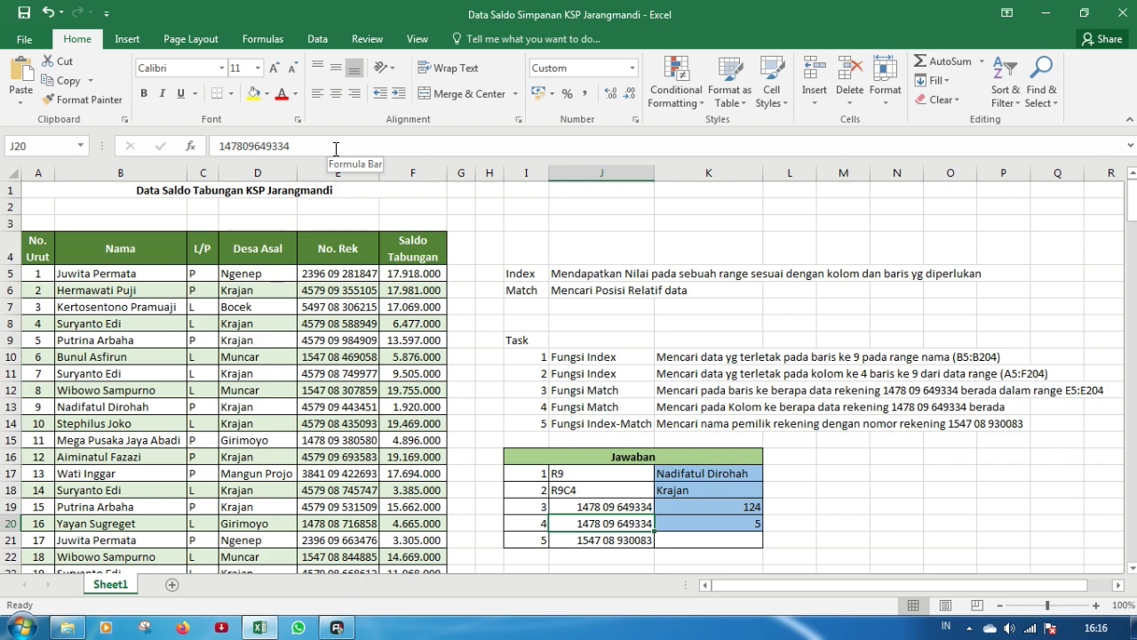
key(Right)
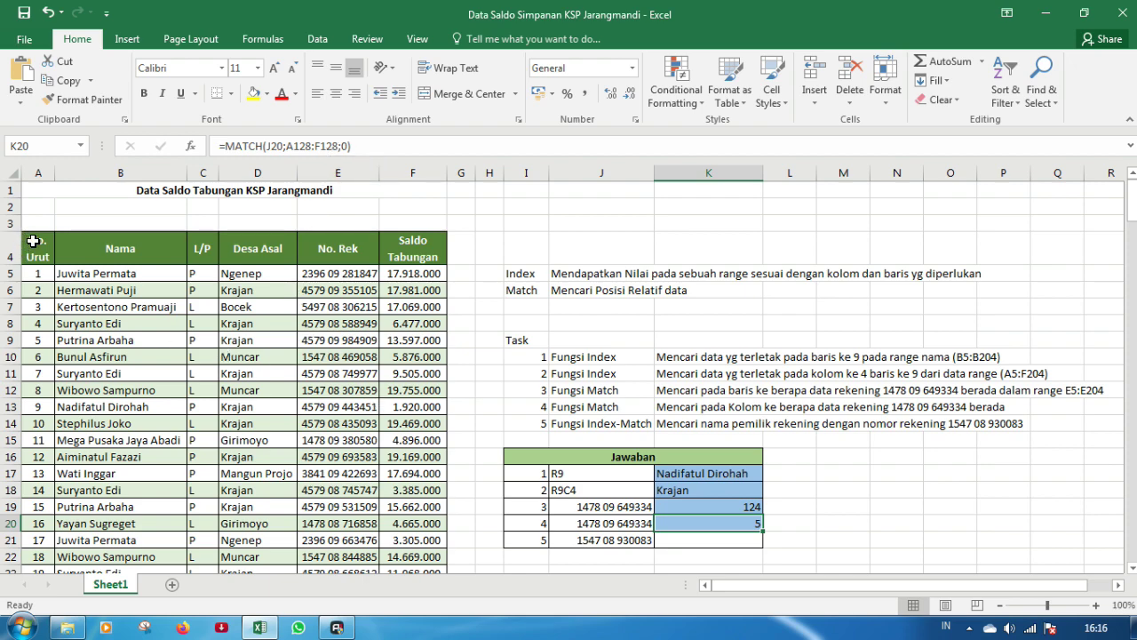
click(36, 241)
click(119, 242)
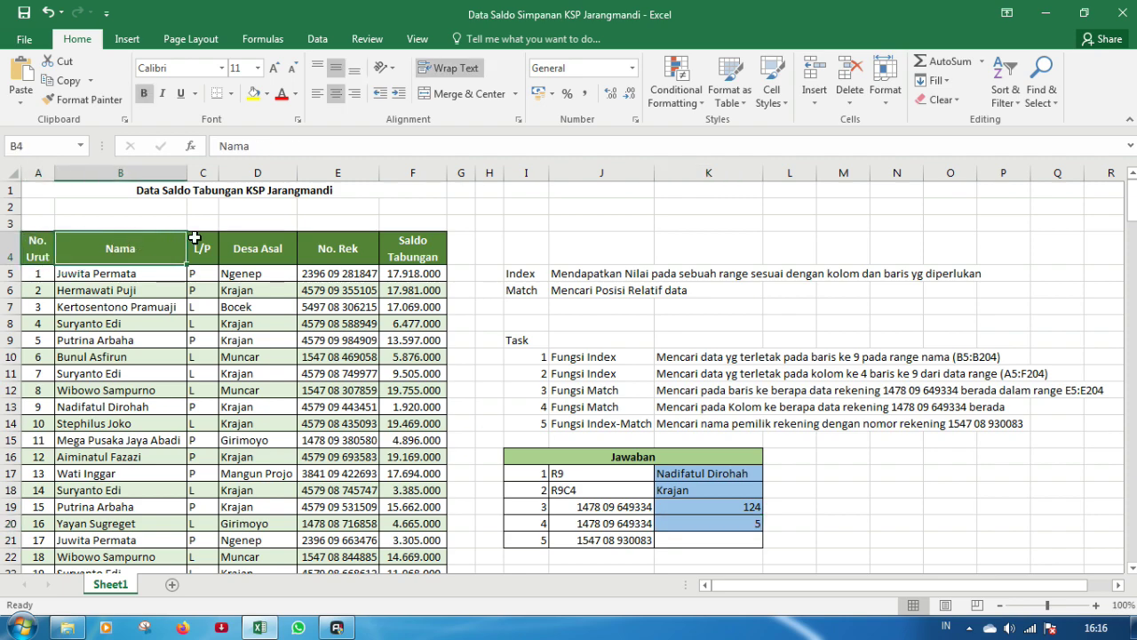
click(204, 241)
click(257, 245)
click(330, 248)
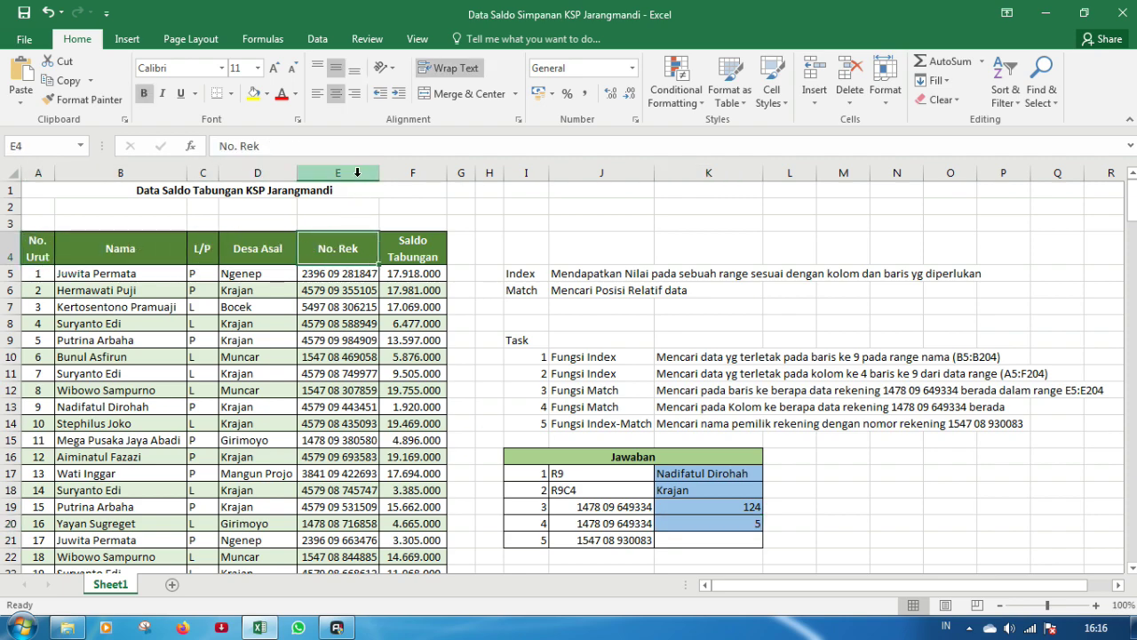
click(714, 541)
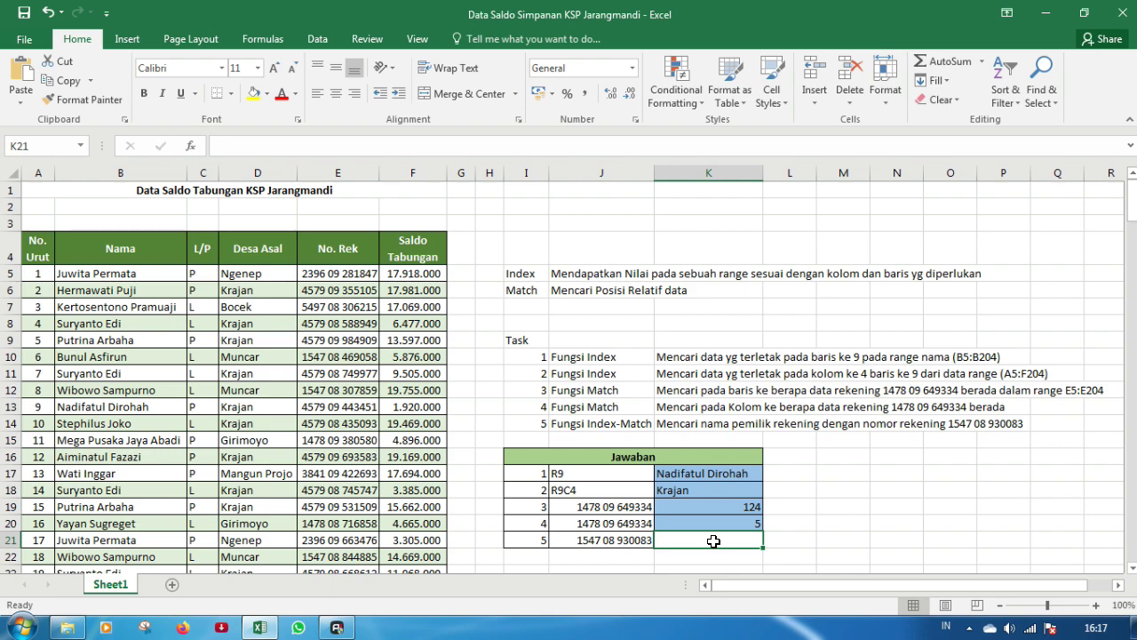
- Start an INDEX formula in K21 over the name range B5:B204
text(=in)
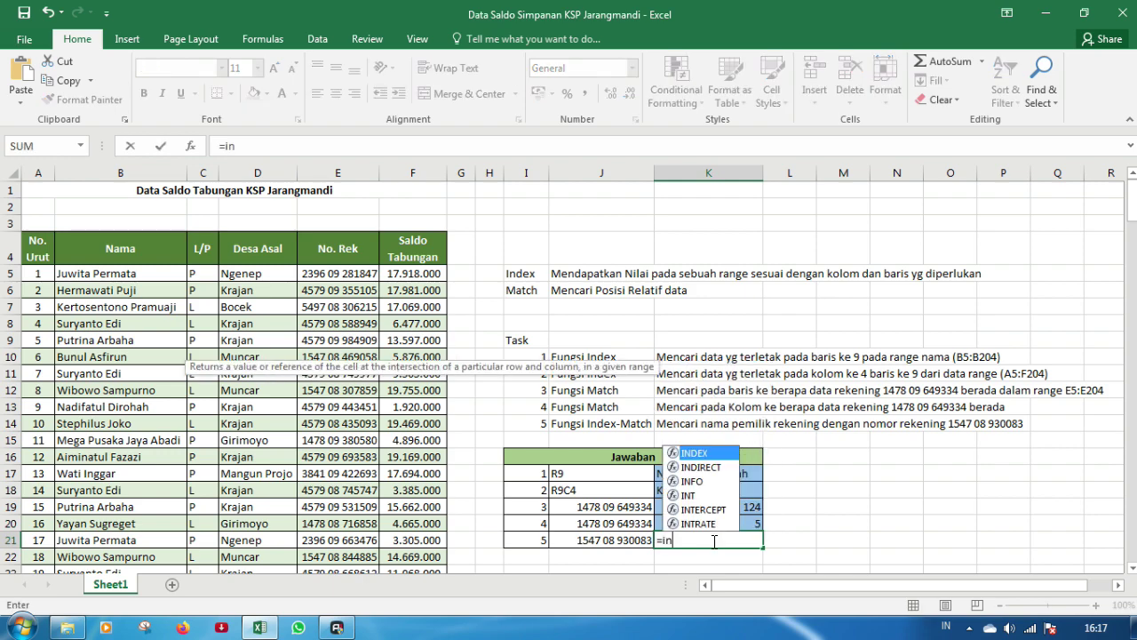
text(d)
key(Tab)
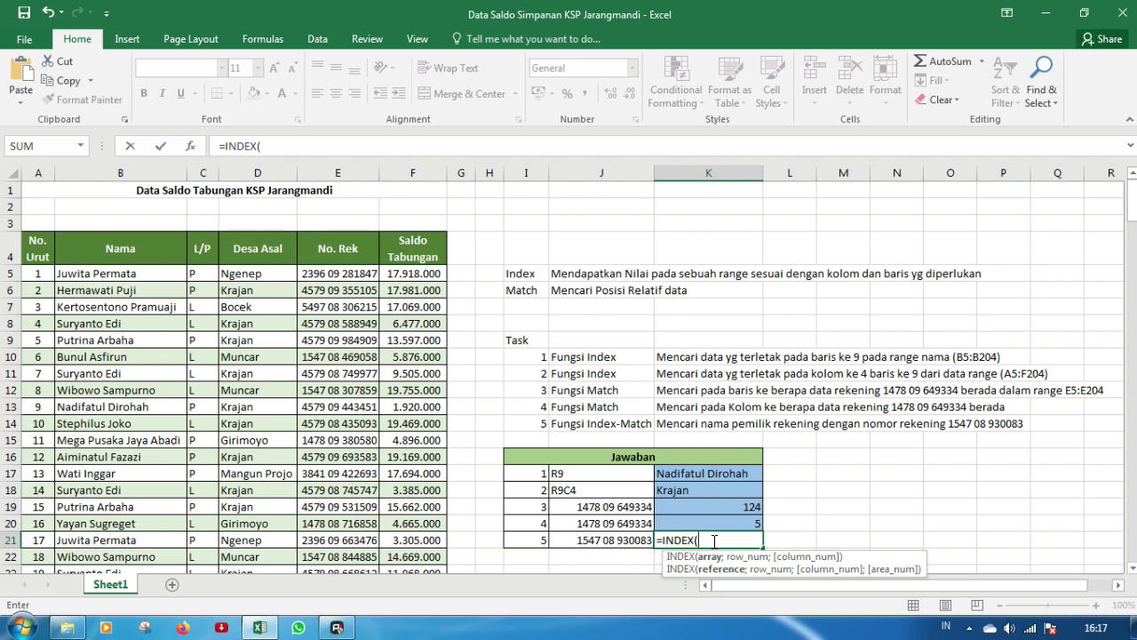
click(158, 272)
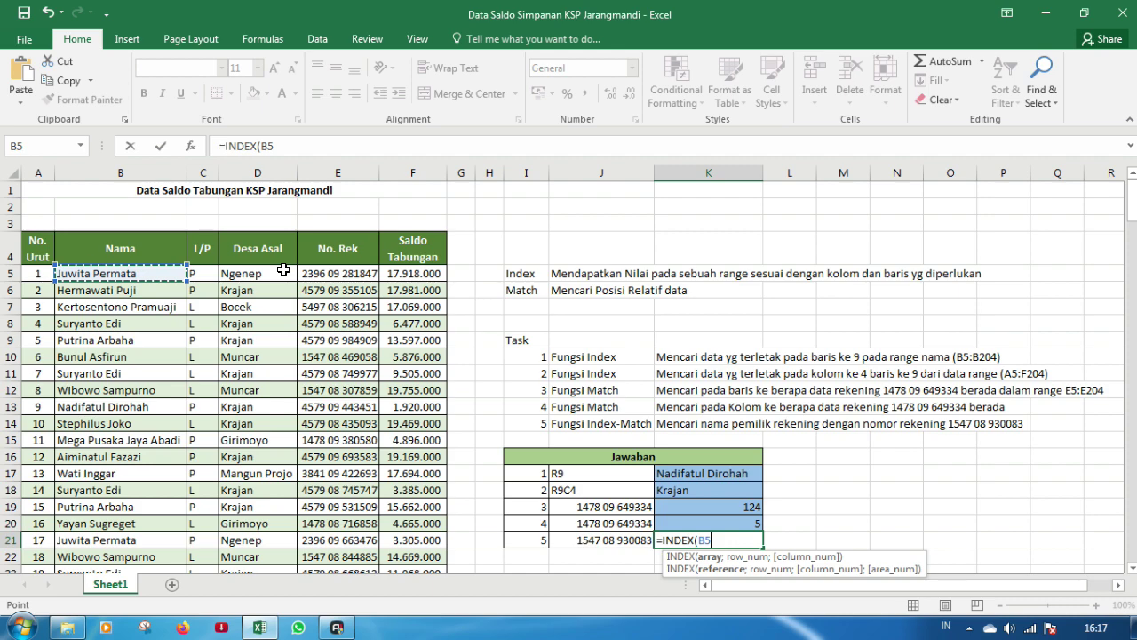
key(ctrl+shift+Down)
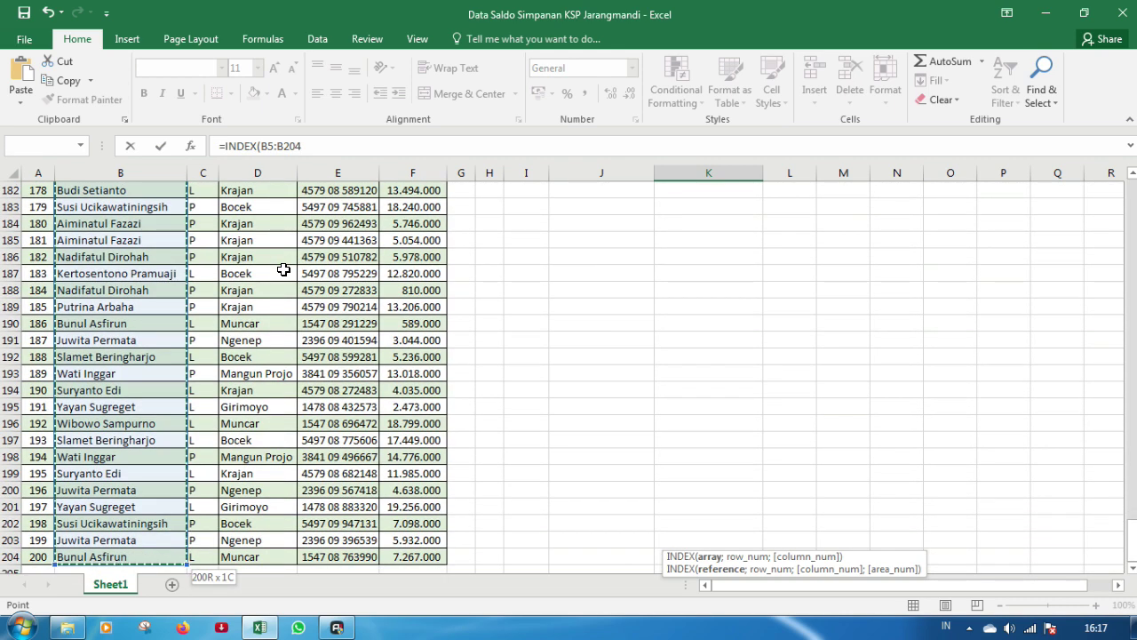
text(;)
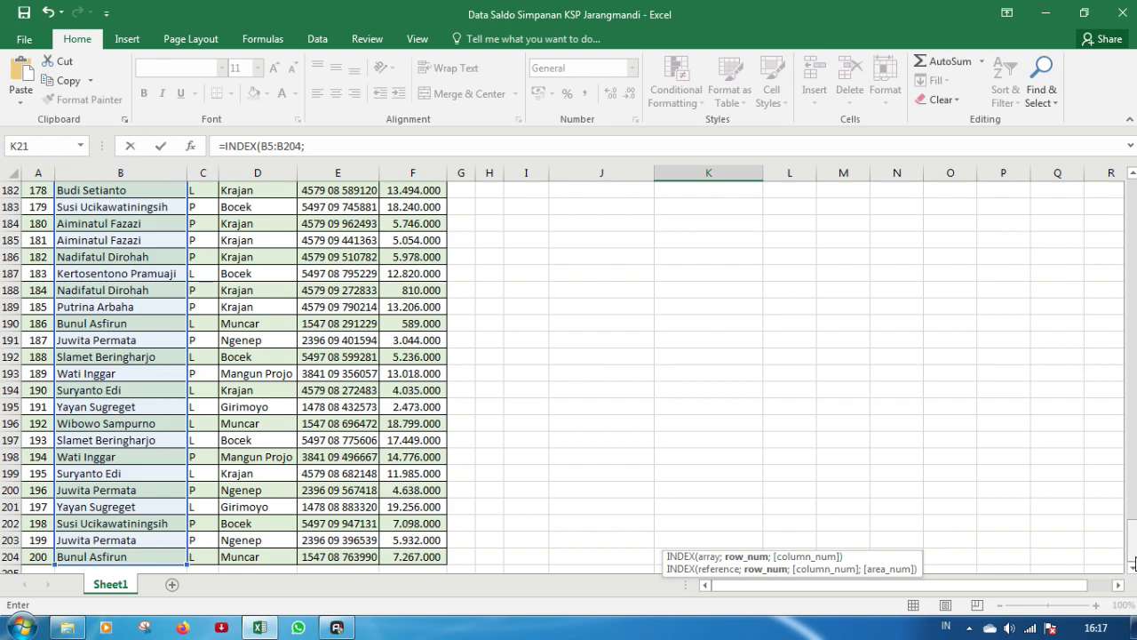
drag(1133, 551, 1060, 206)
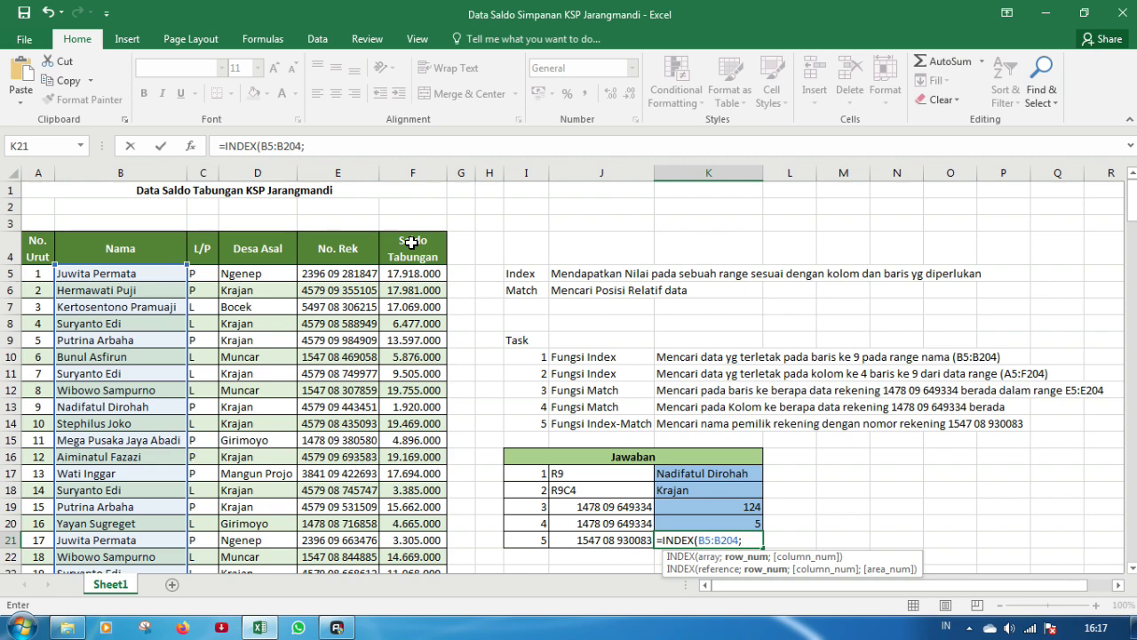
- Nest MATCH(J21;E5:E204;0) as the row argument so K21 returns the account holder's name
text(ma)
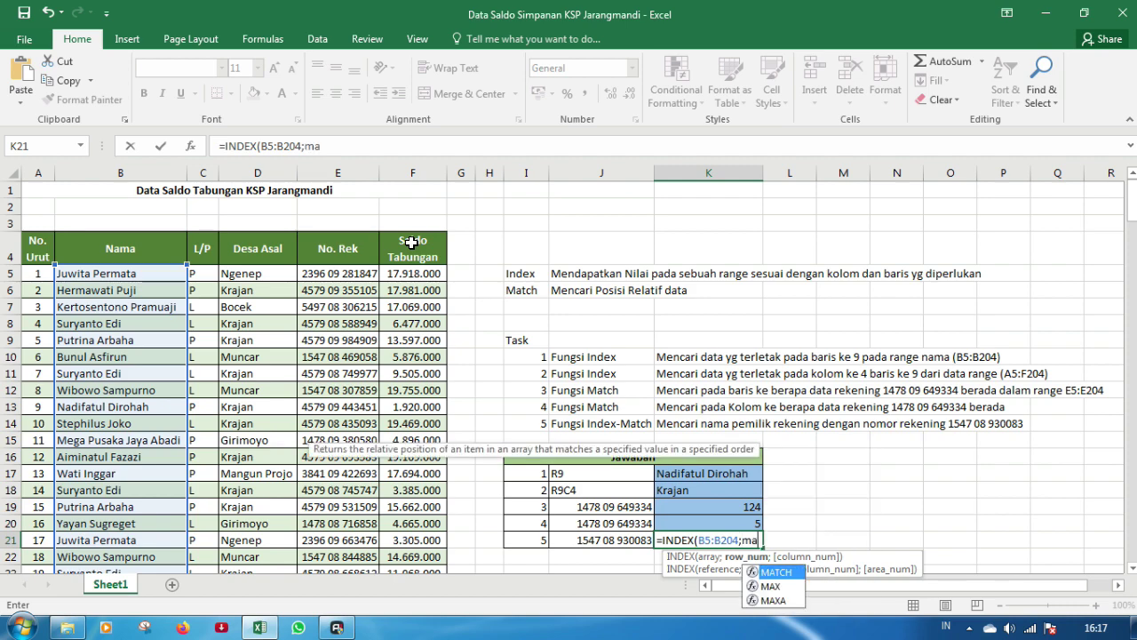
text(tch)
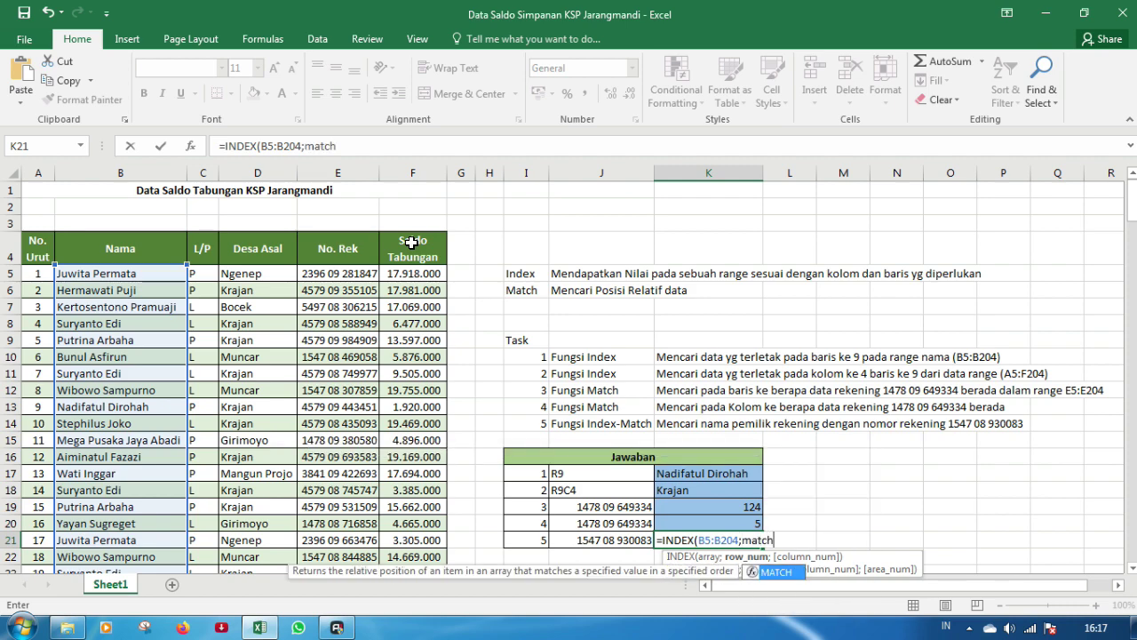
key(Tab)
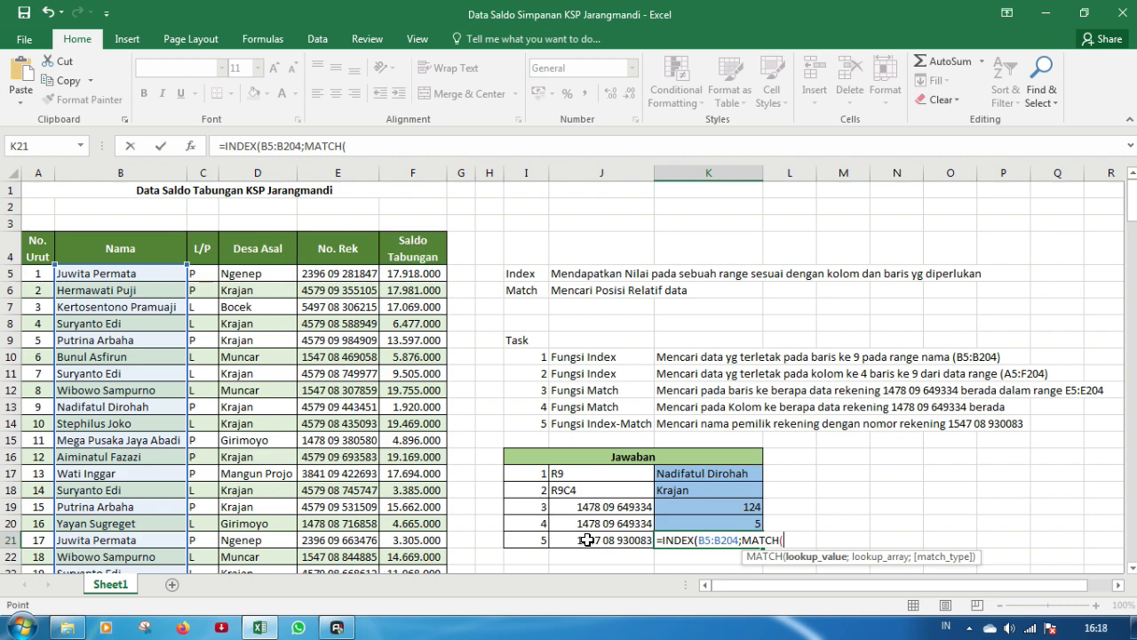
click(588, 539)
text(;)
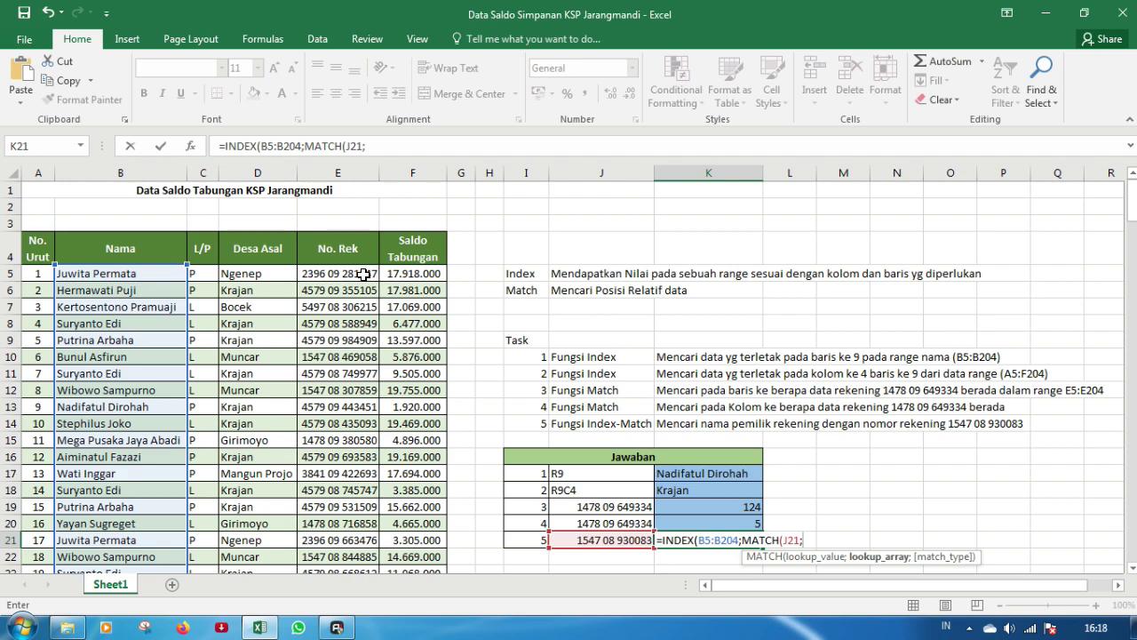
click(363, 275)
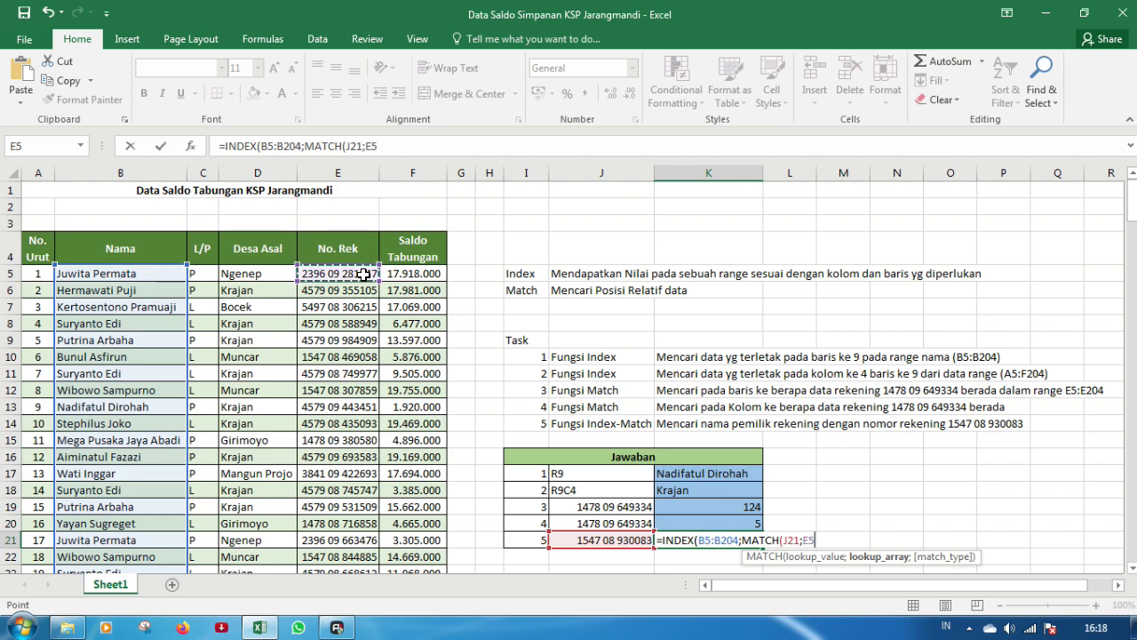
key(ctrl+shift+Down)
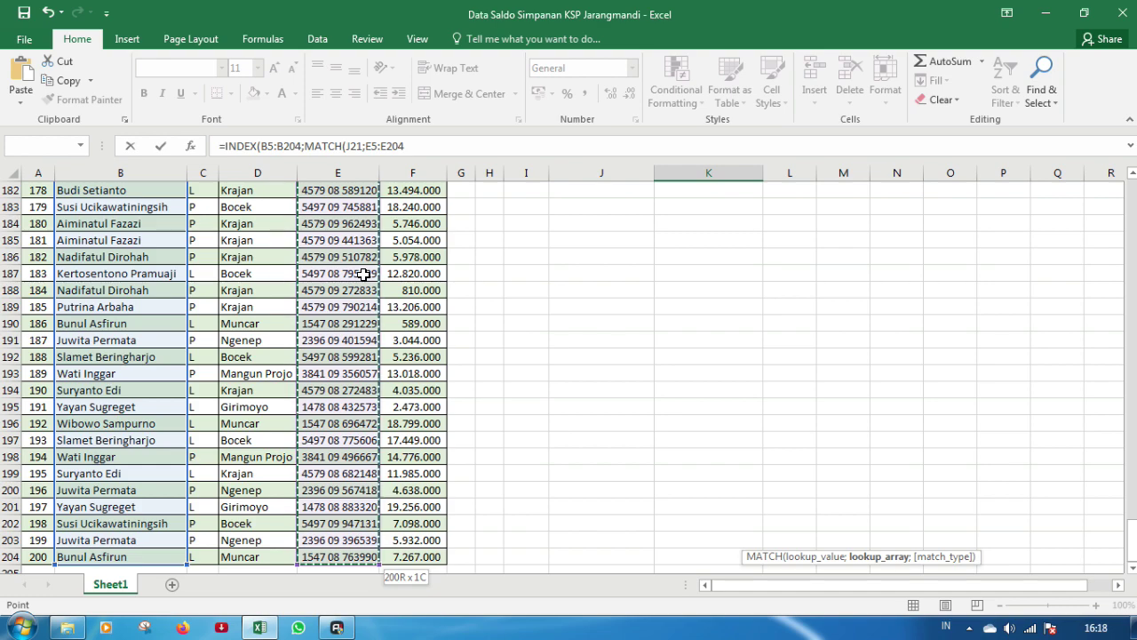
text(;)
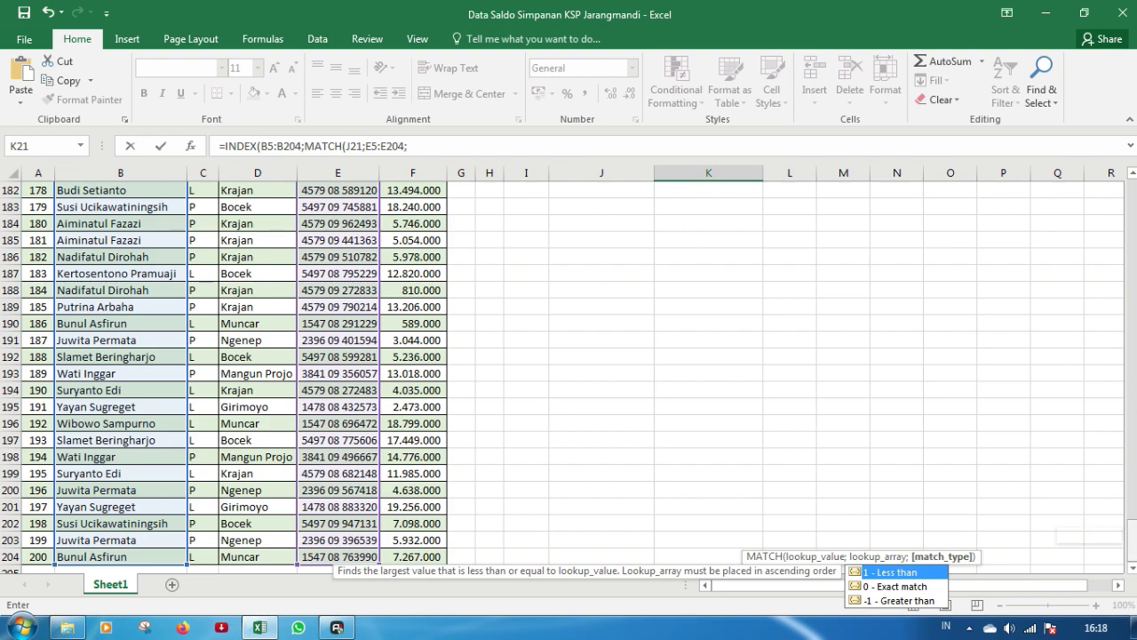
scroll(569, 373, up, 20)
scroll(568, 373, up, 10)
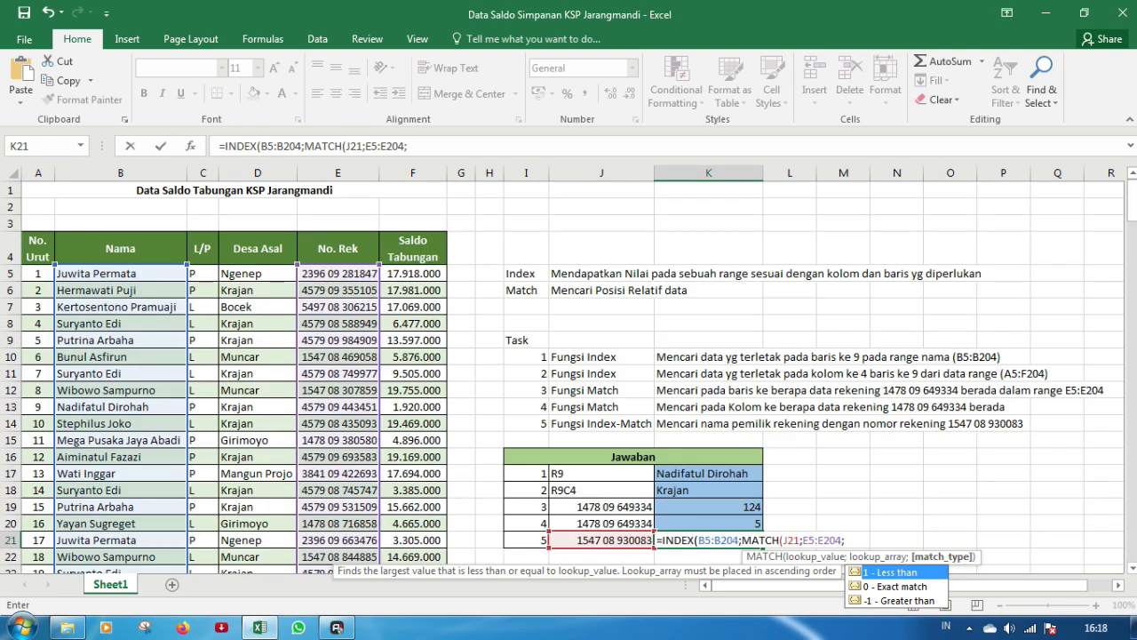
text(0))
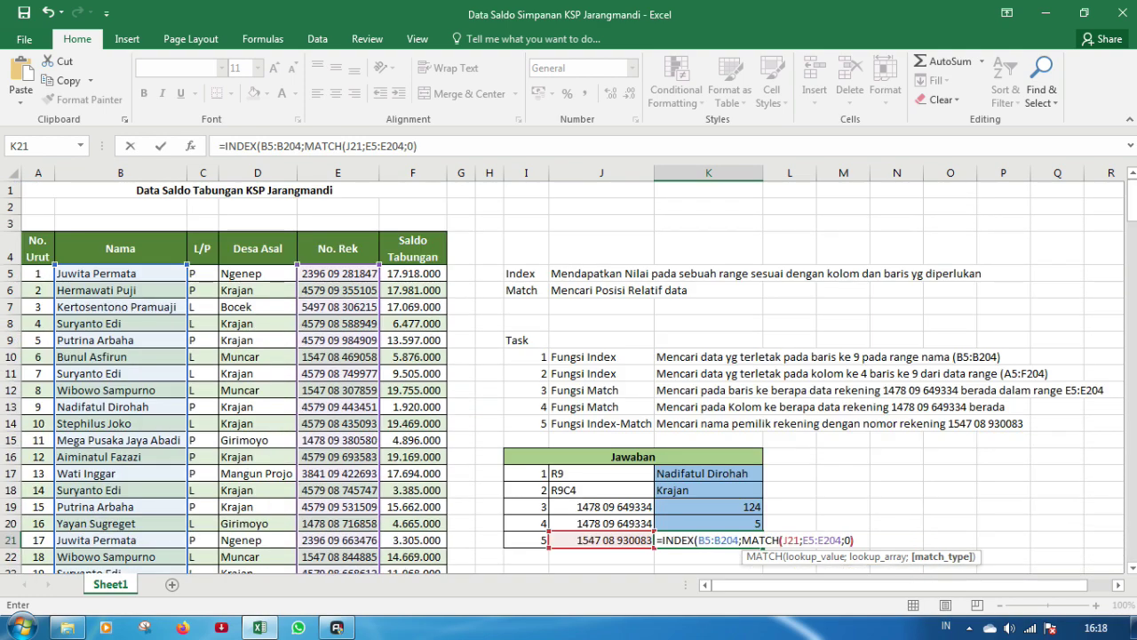
text())
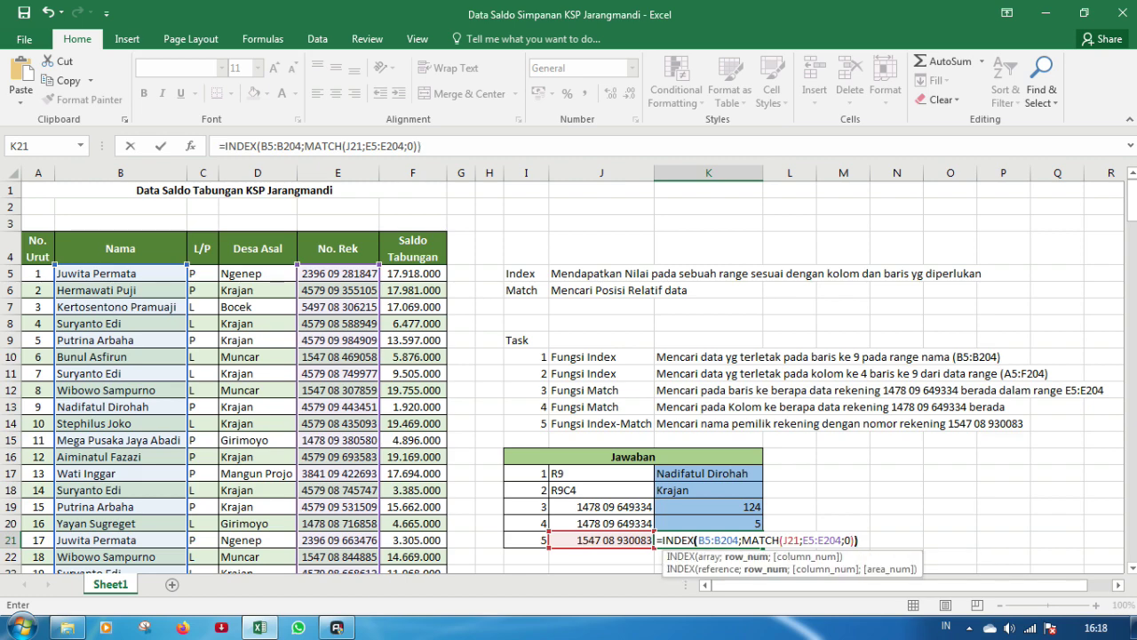
key(Return)
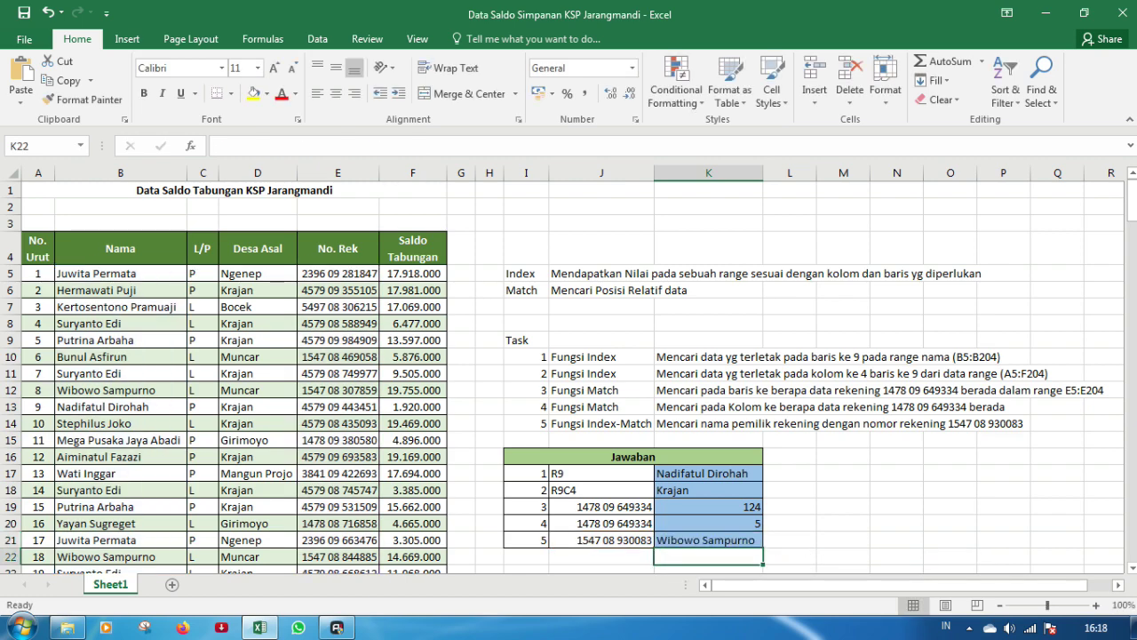
- Check K21 and J21, take J21's raw account number, and select the whole column E
click(708, 539)
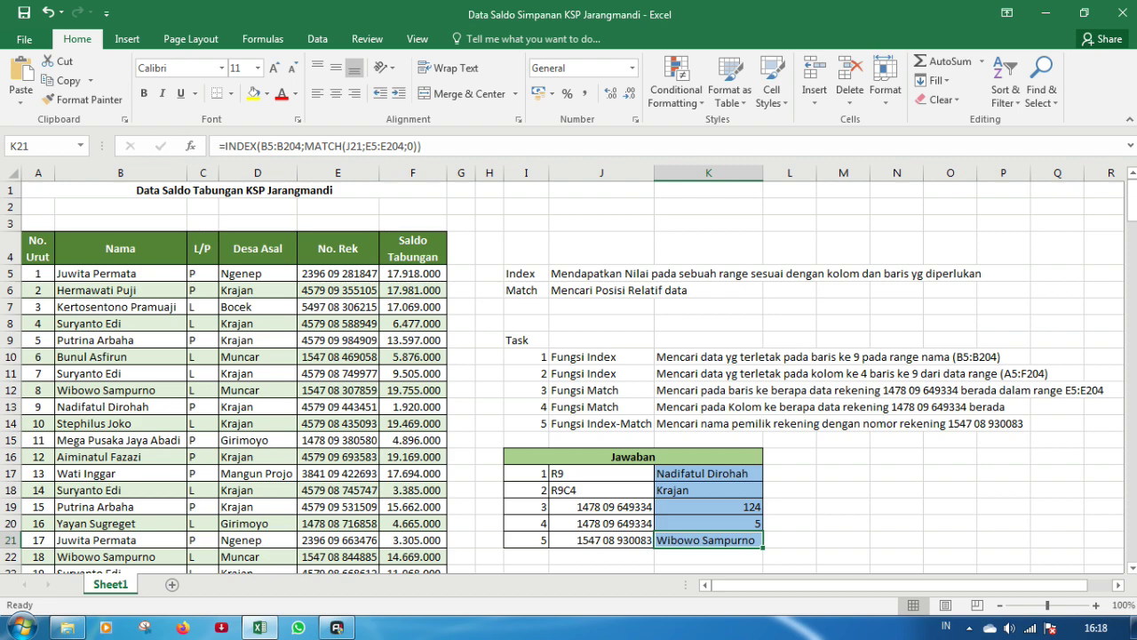
click(601, 540)
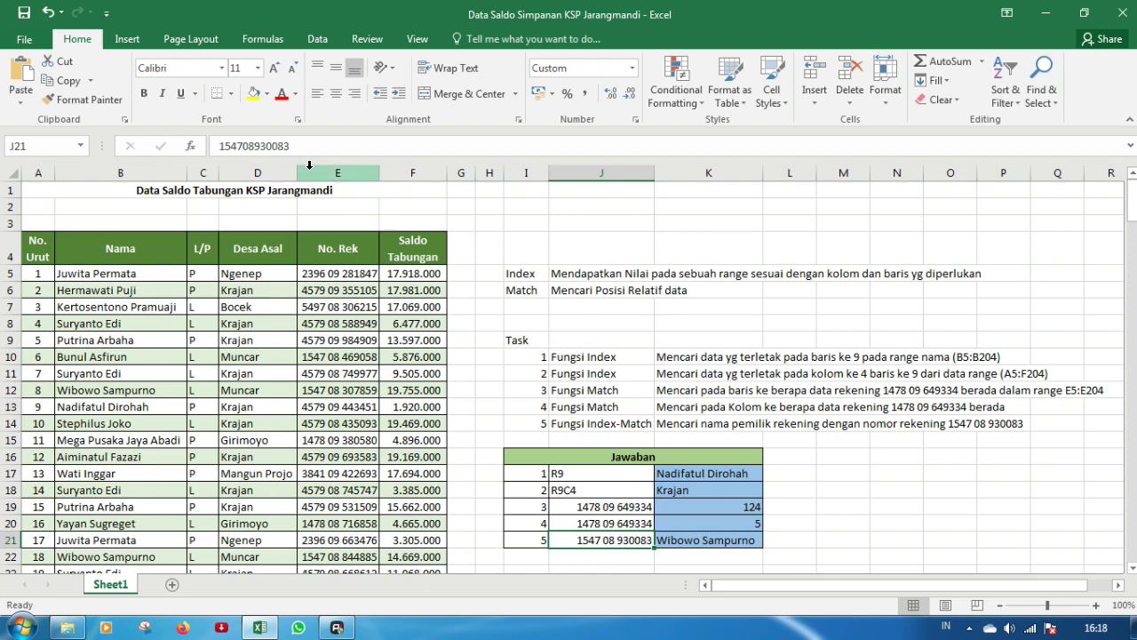
key(F2)
click(343, 268)
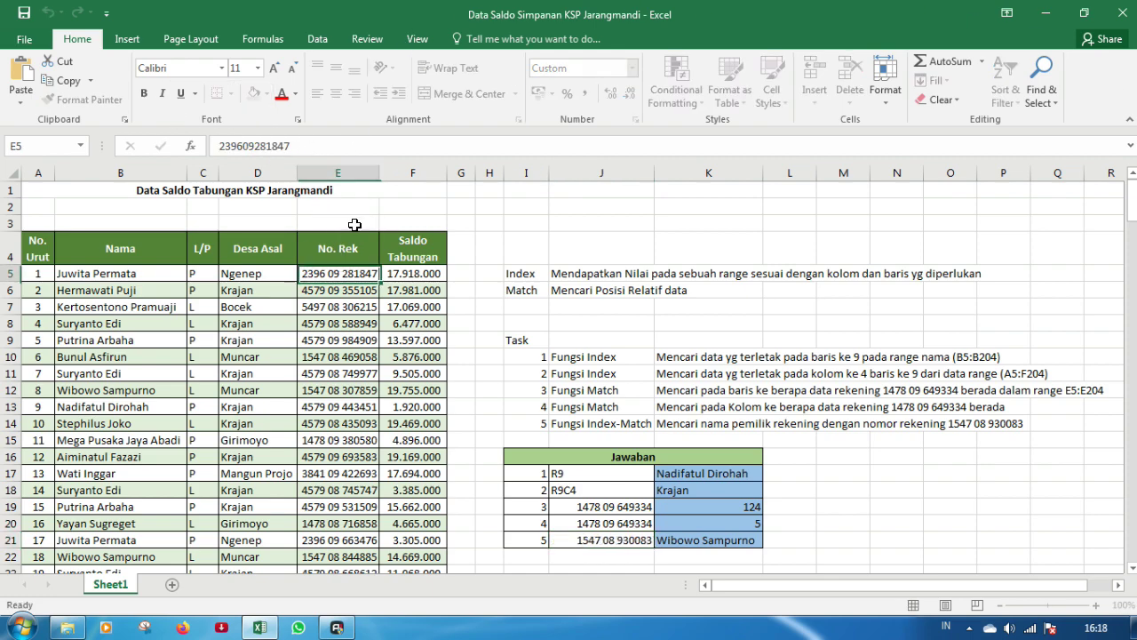
click(357, 169)
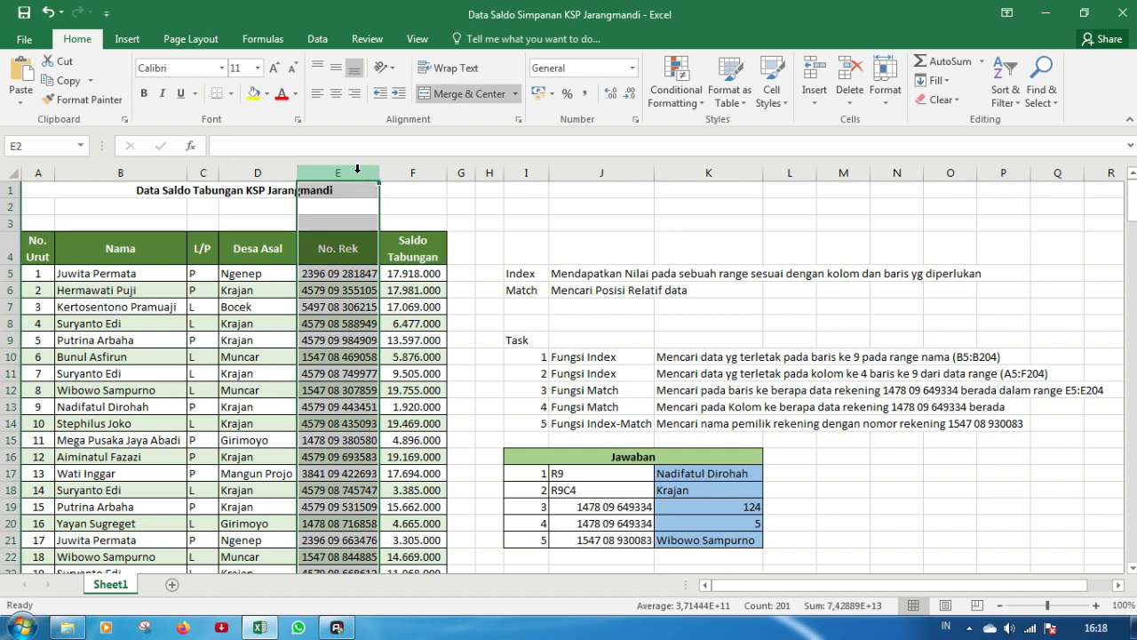
- Search for the copied account number with Find All, locating it at E142, and read the owner in B142
key(ctrl+f)
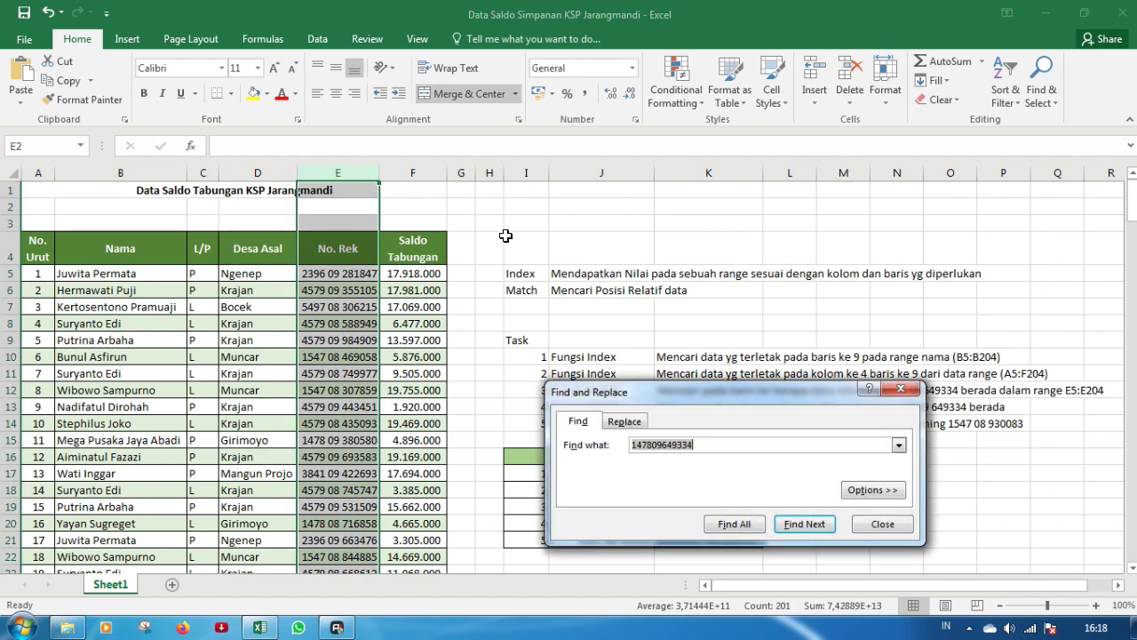
key(ctrl+v)
click(734, 523)
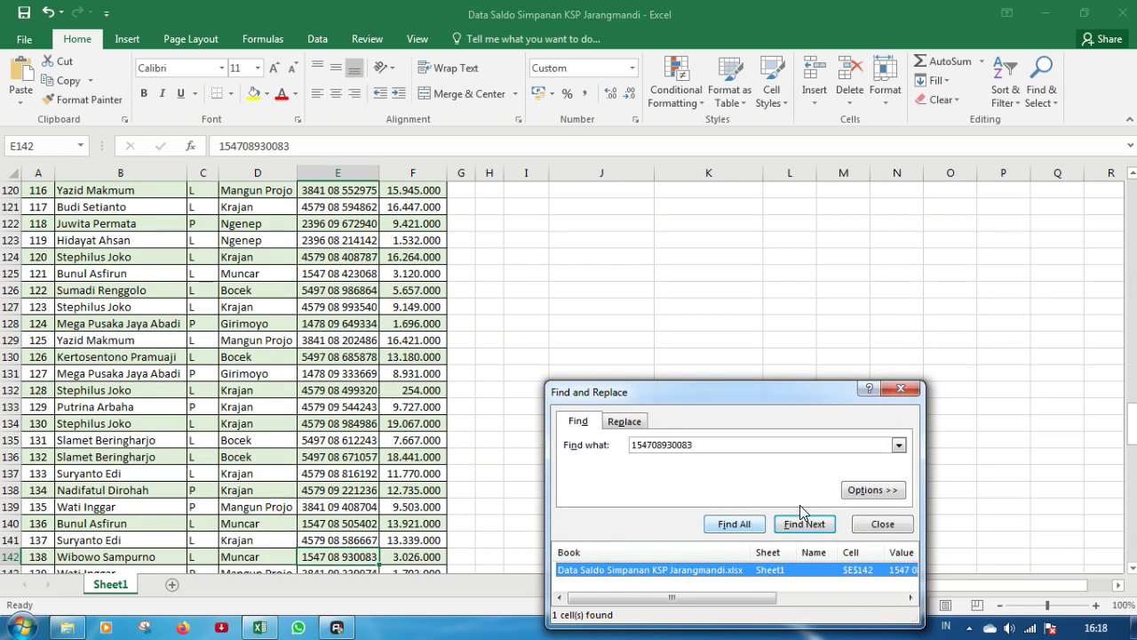
click(902, 391)
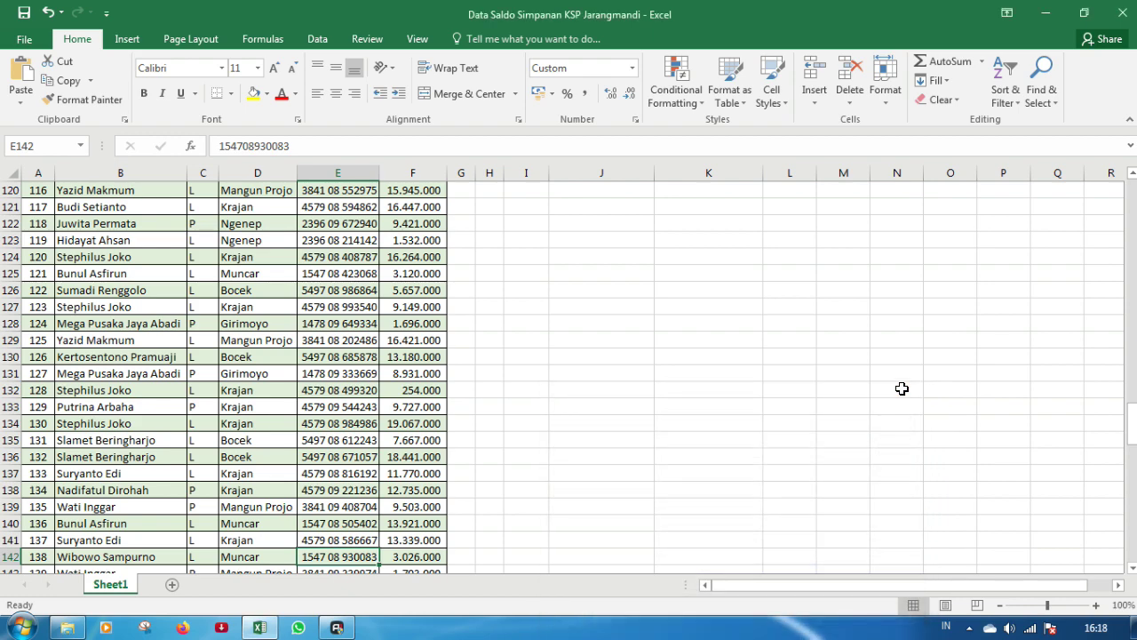
key(Home)
key(Right)
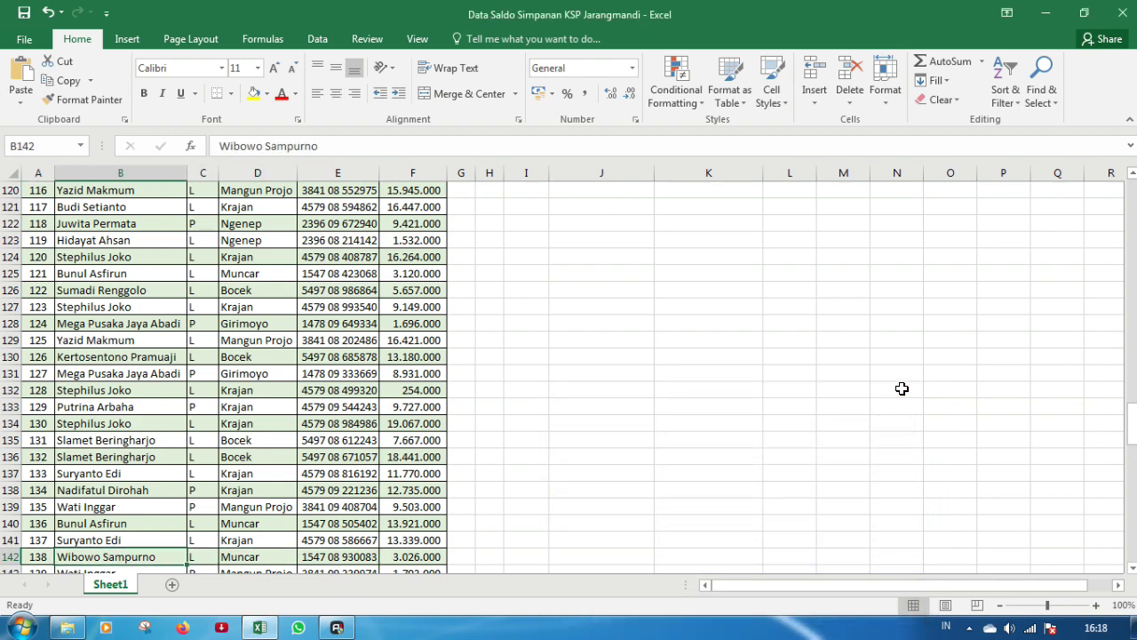
key(Right)
key(Right)
key(Right)
key(Right)
key(ctrl+Up)
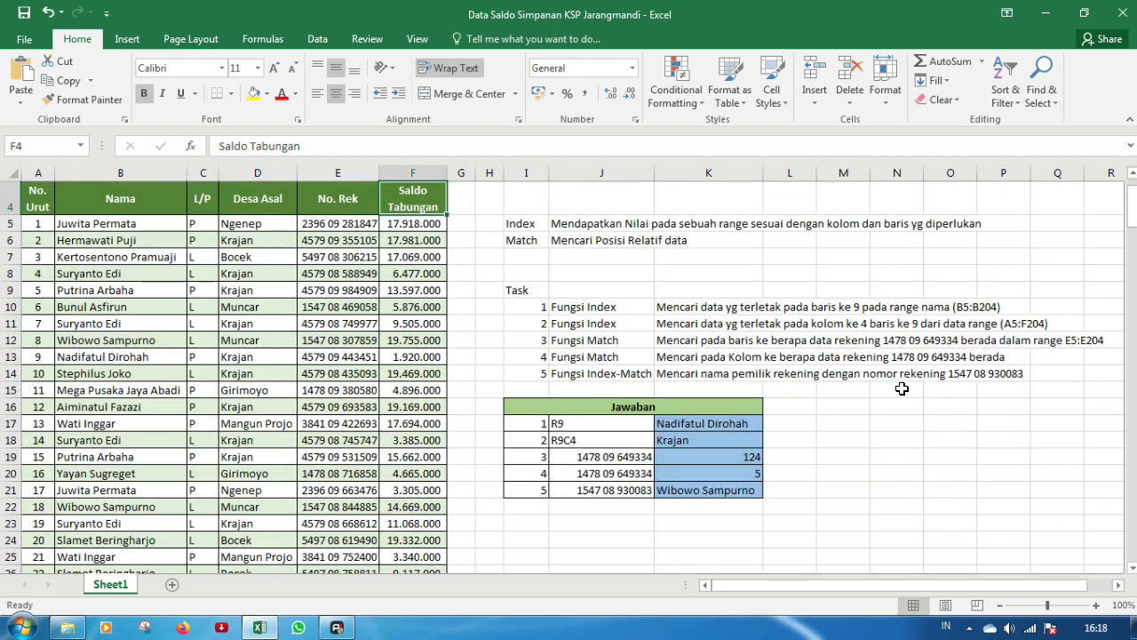
key(Right)
key(Right)
key(Down)
key(Down)
key(Down)
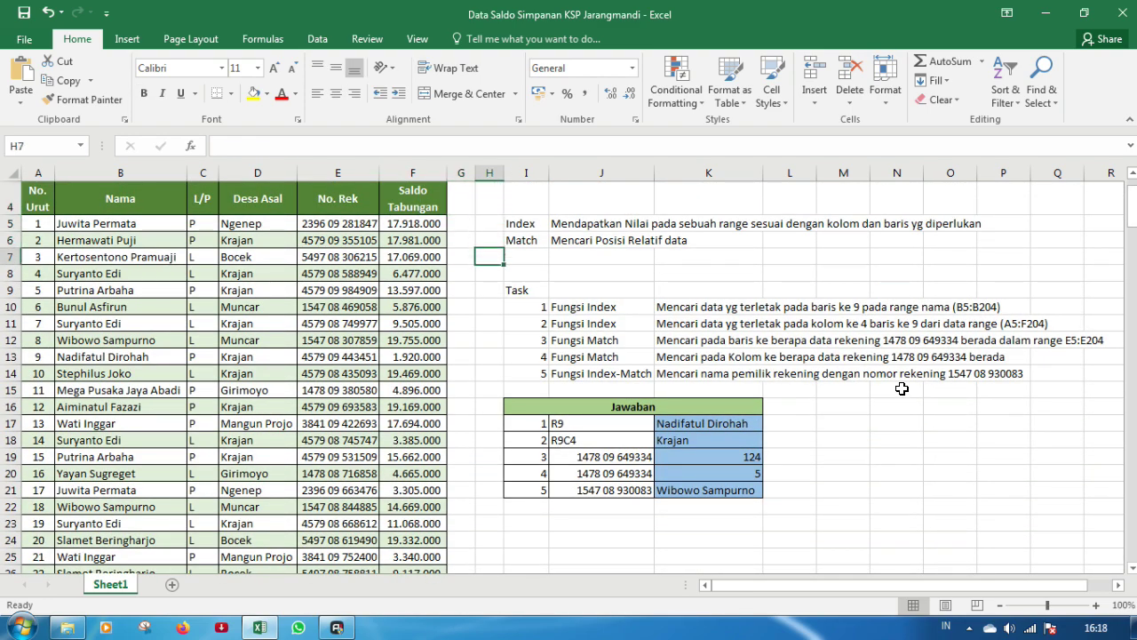